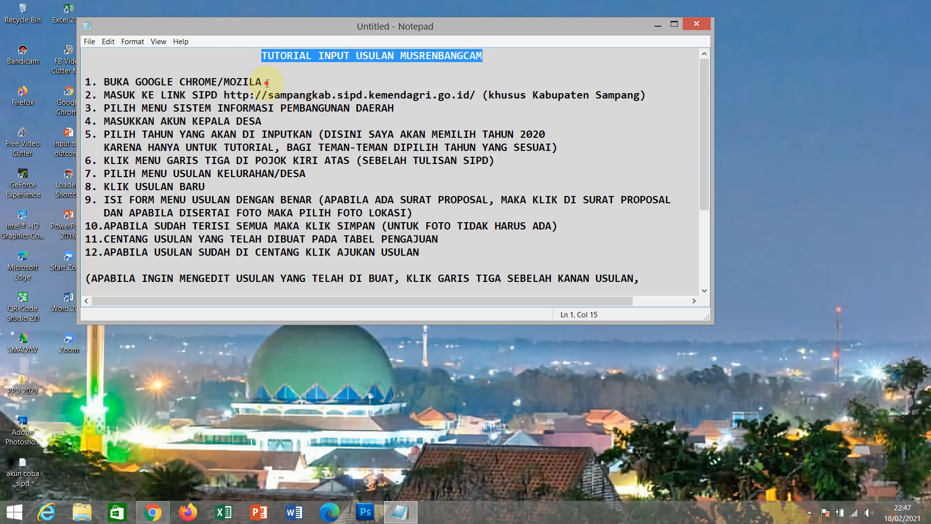
Step: Mark instruction 1 in the notes, put the notes away, and open Google Chrome in a maximized window
left_click_drag(267, 83, 72, 83)
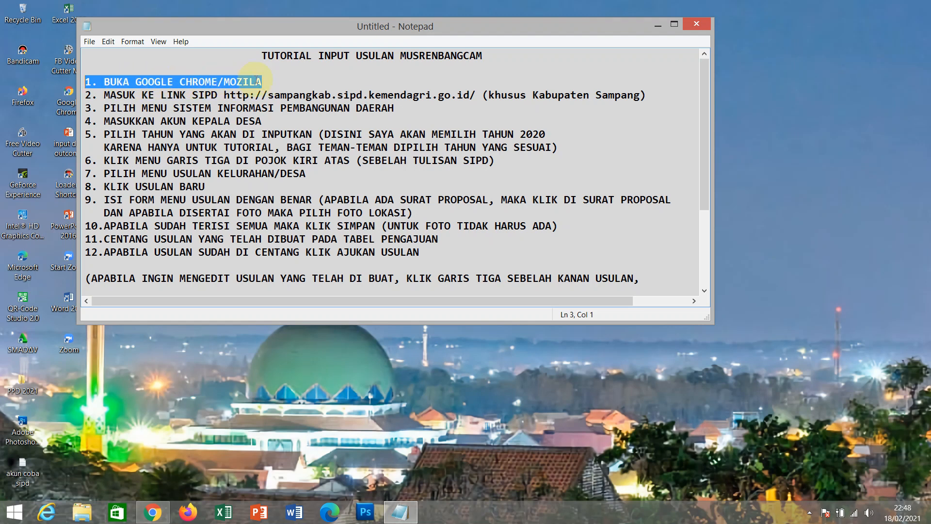
left_click(656, 25)
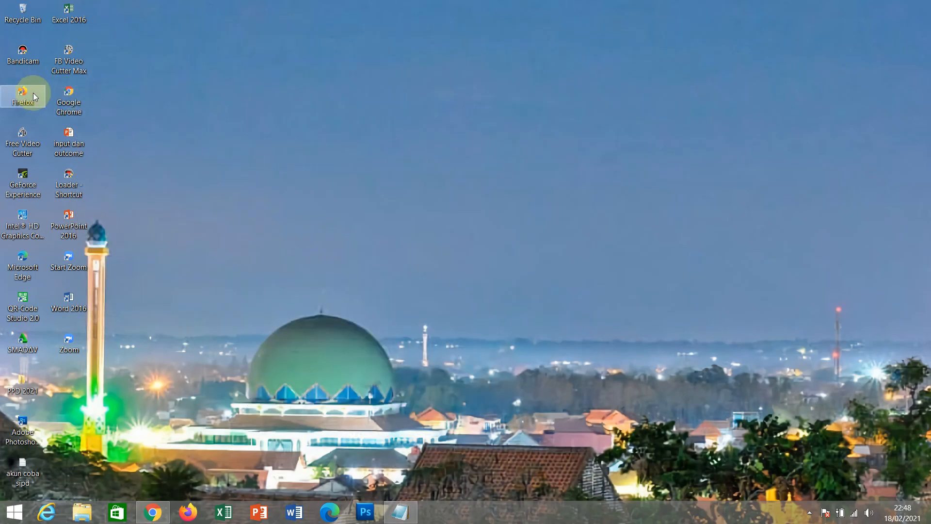
double_click(71, 100)
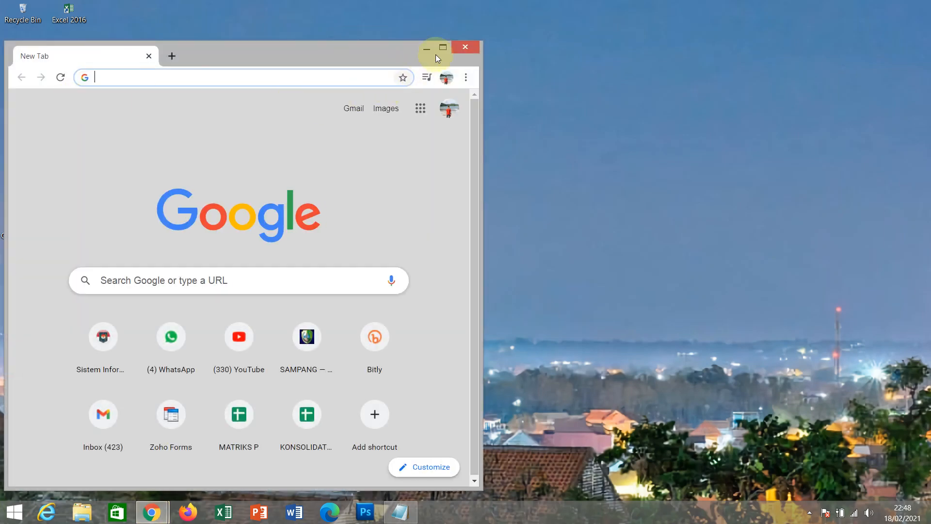
left_click(443, 48)
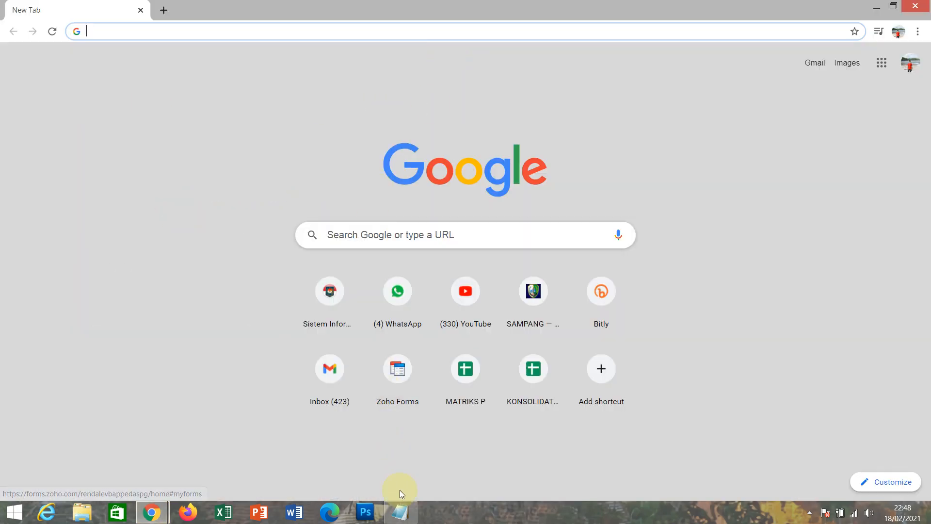
left_click(405, 514)
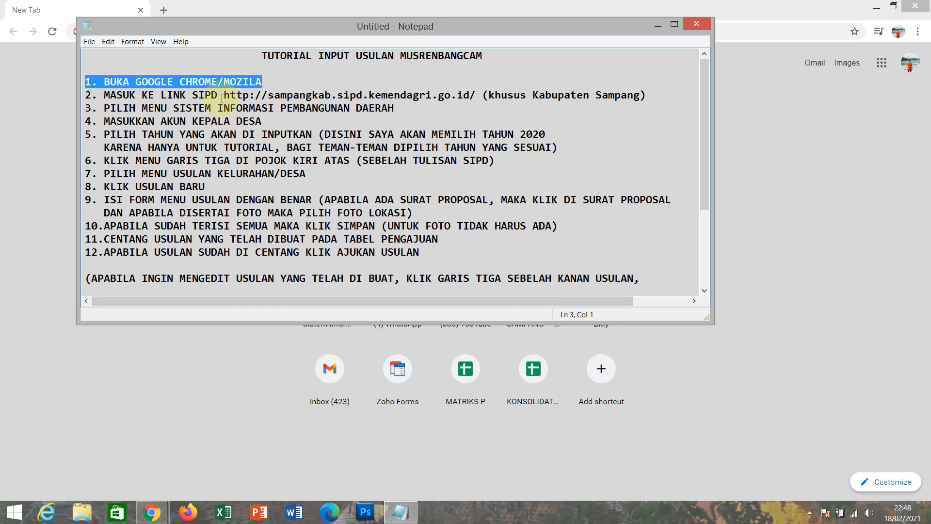
left_click(224, 95)
left_click_drag(104, 95, 487, 97)
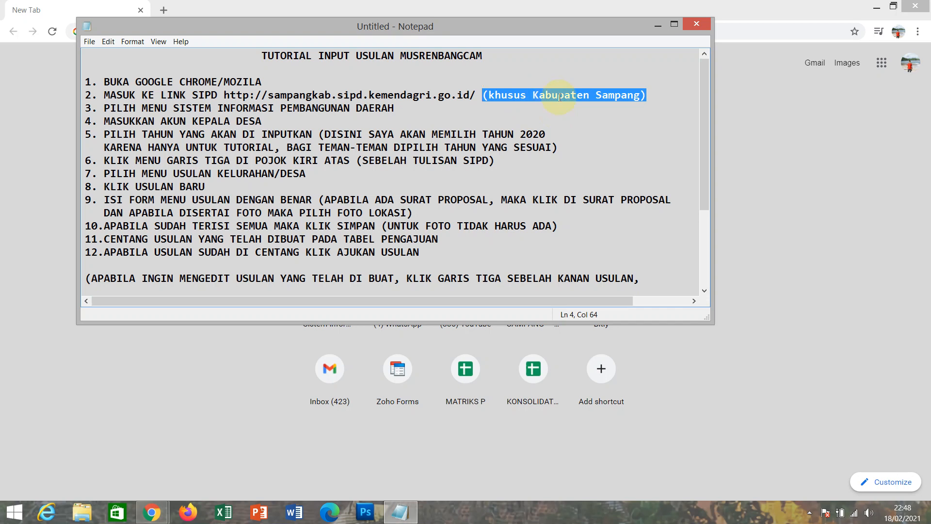
double_click(390, 96)
key("ctrl+c")
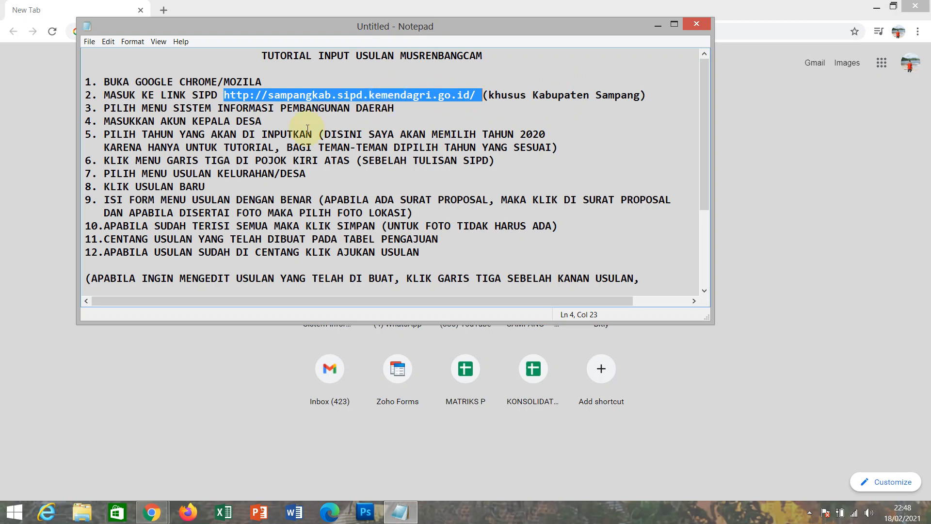
left_click(40, 145)
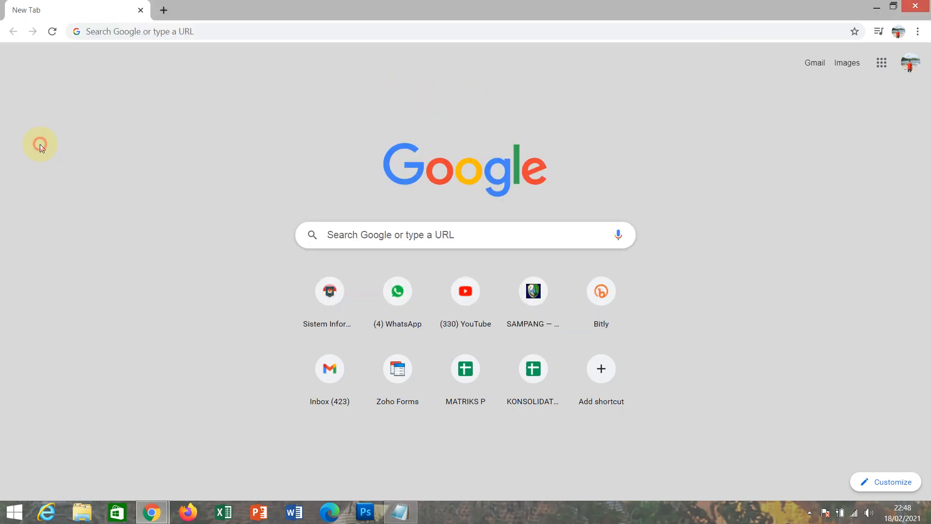
left_click(173, 33)
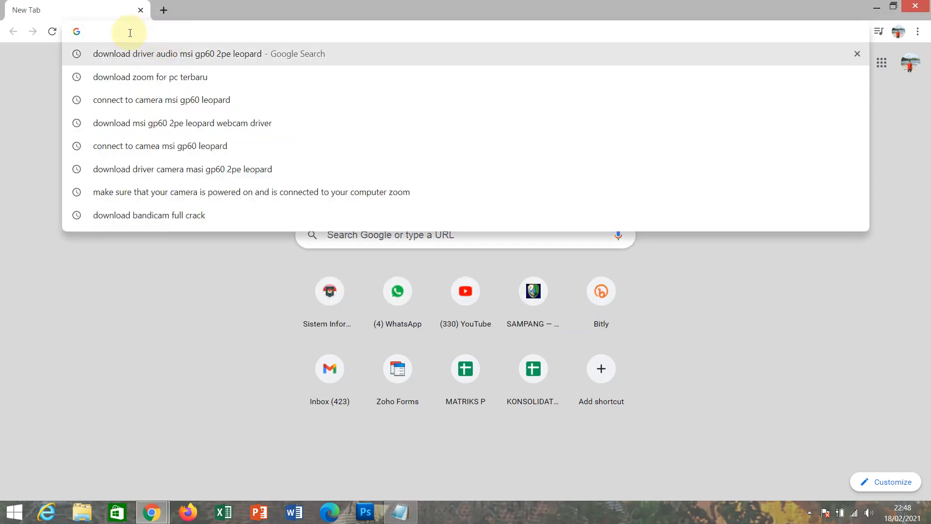
key("ctrl+v")
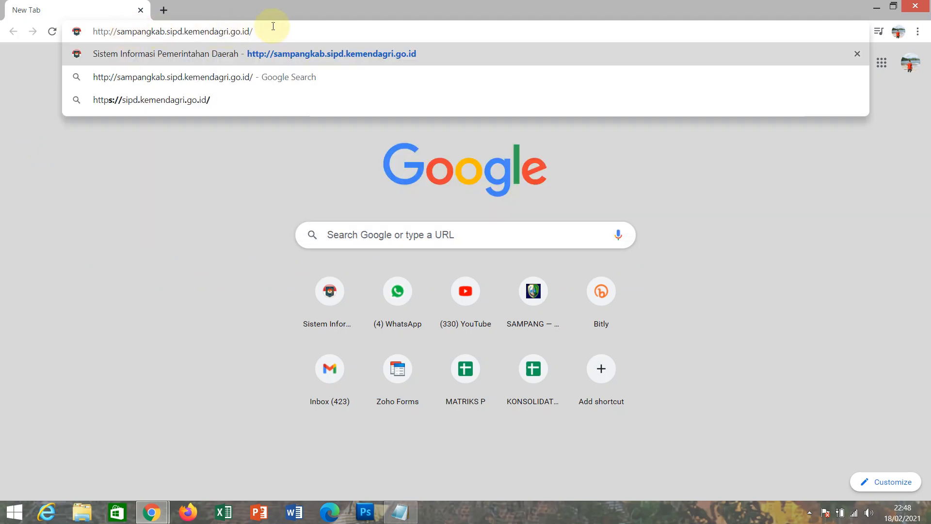
key("Return")
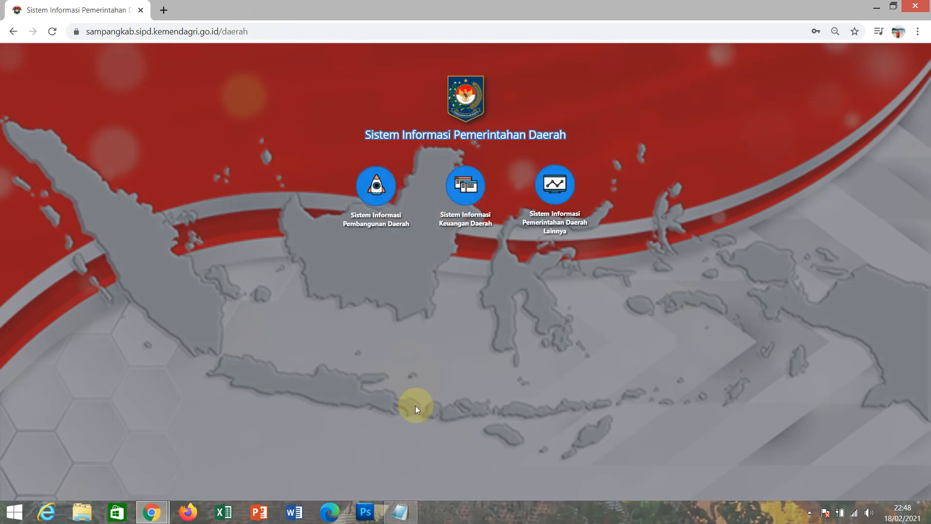
Step: Mark instruction 3 in the Notepad notes and open the Sistem Informasi Pembangunan Daerah login page in Chrome
left_click(400, 512)
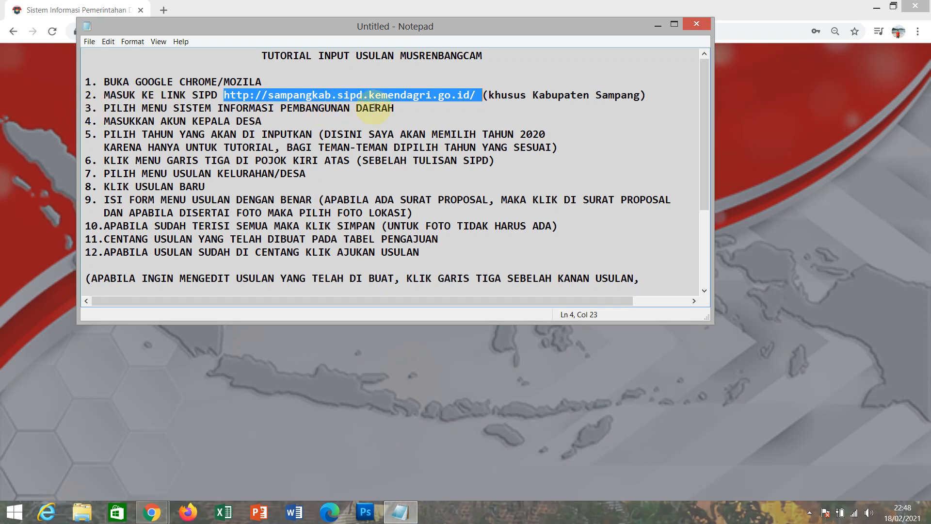
left_click_drag(396, 109, 68, 108)
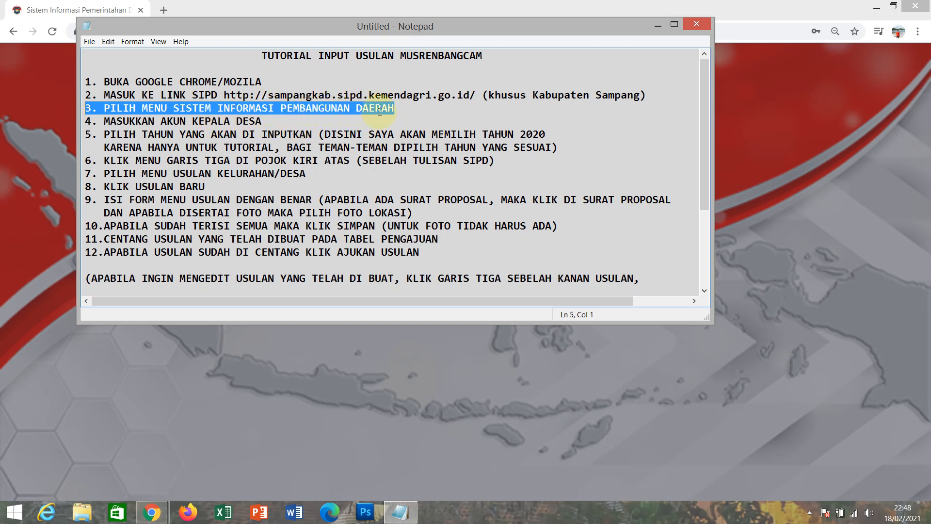
left_click(746, 152)
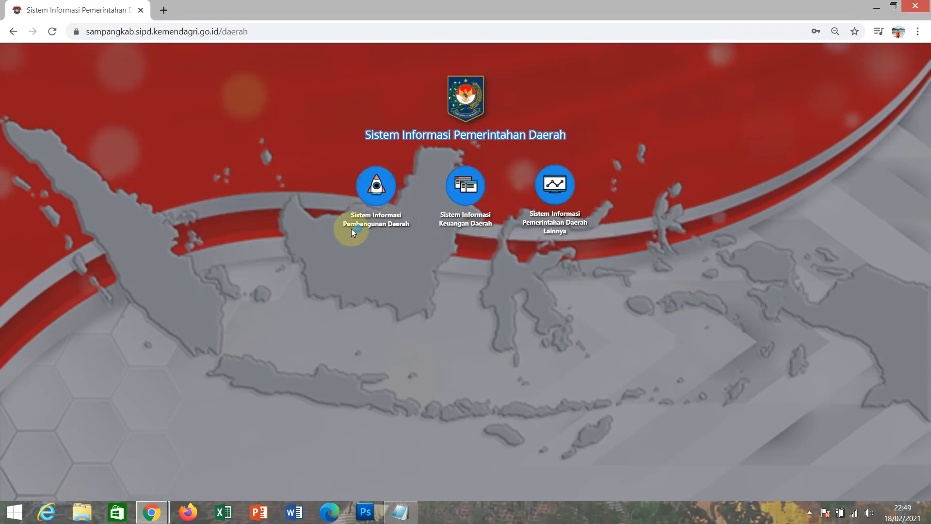
left_click(376, 190)
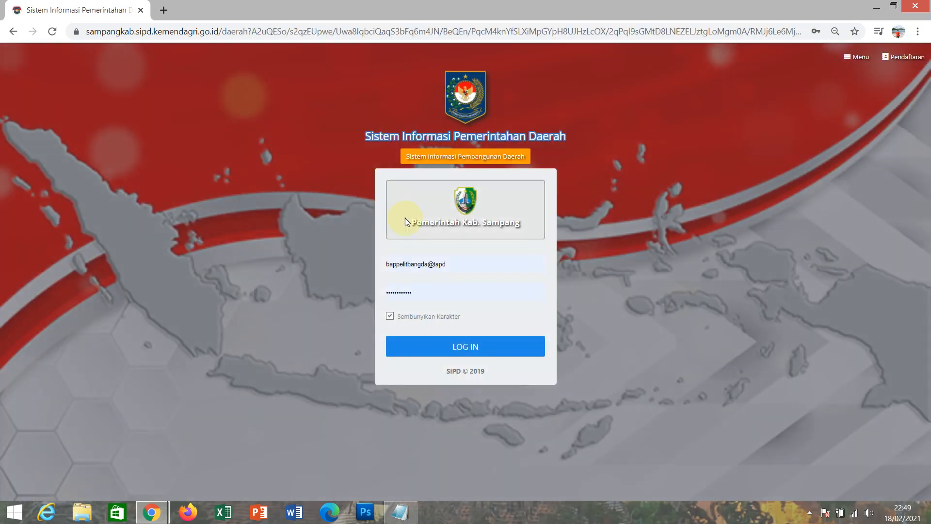
left_click(400, 511)
left_click(207, 121)
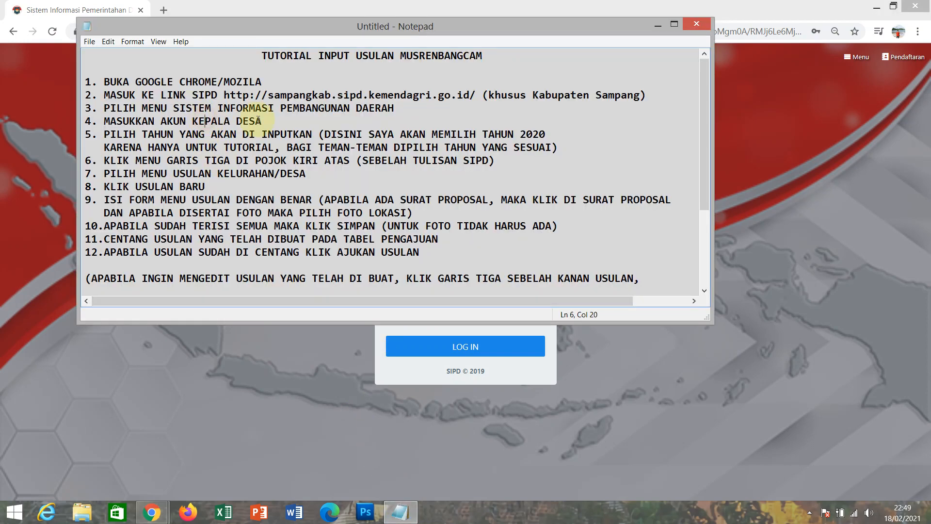
left_click_drag(262, 121, 78, 121)
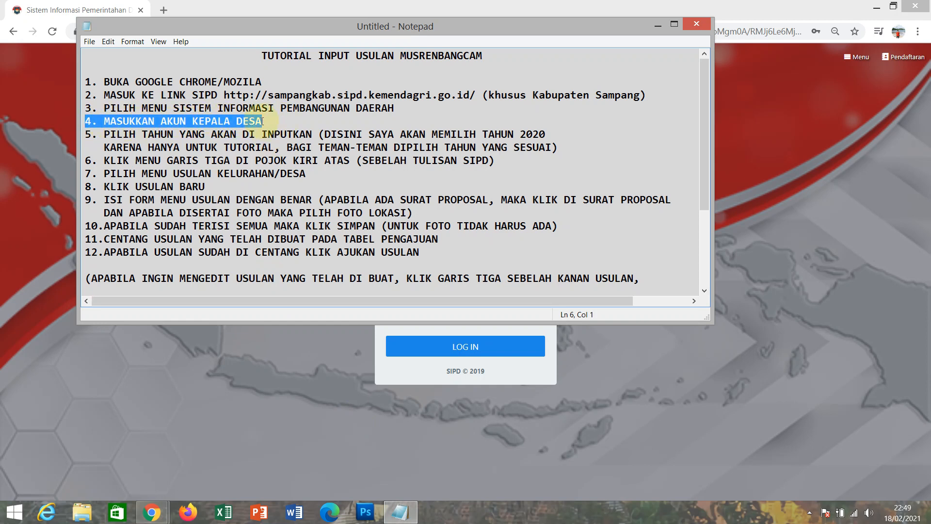
left_click(596, 379)
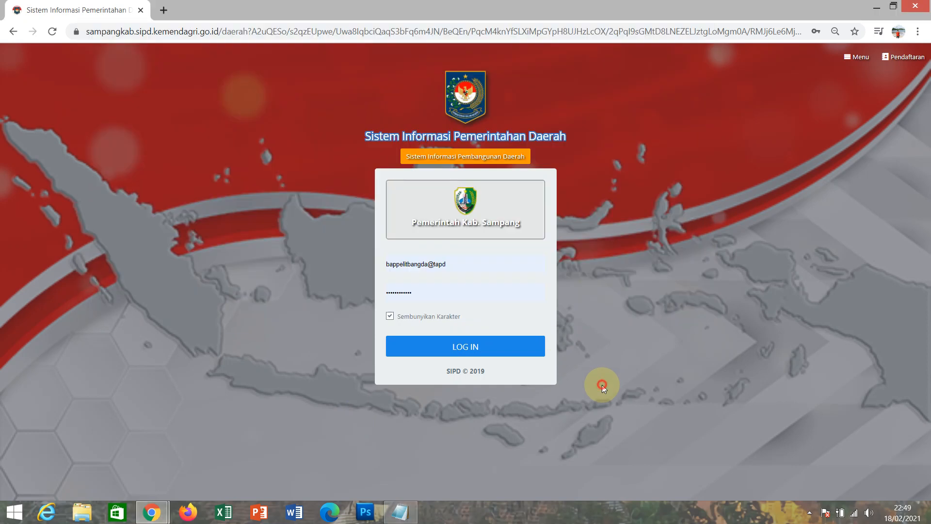
triple_click(468, 268)
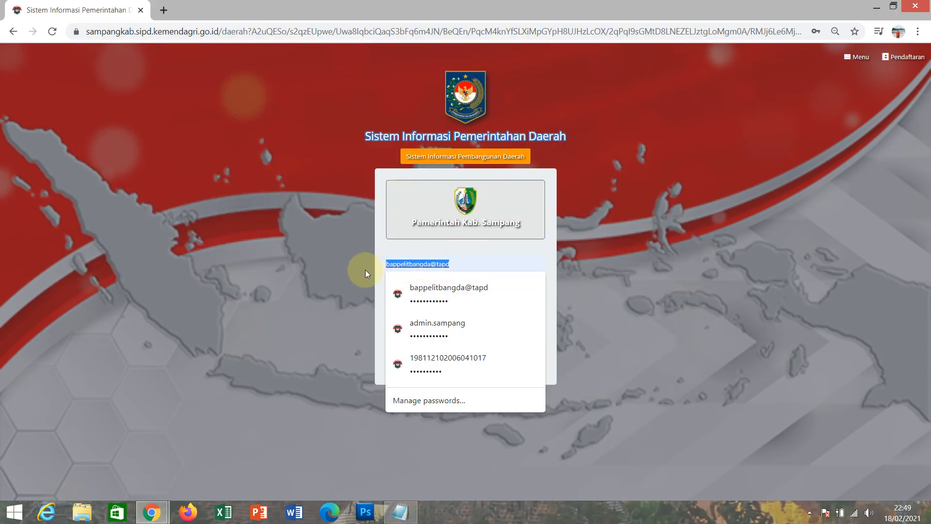
type("KL")
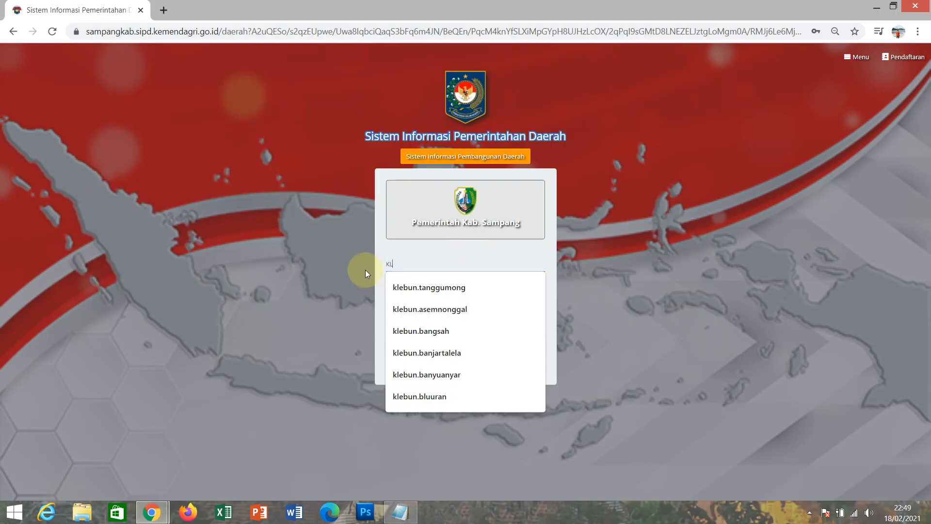
left_click(415, 331)
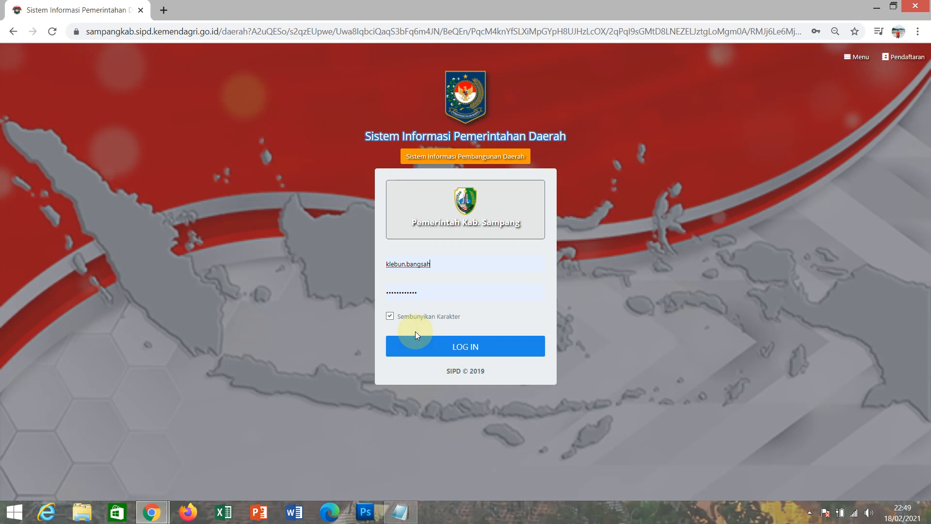
double_click(429, 291)
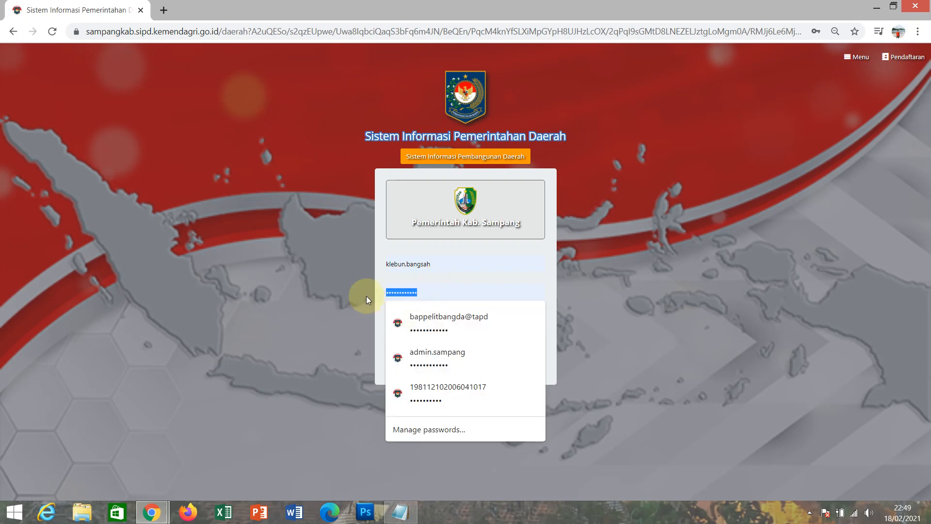
type("*******")
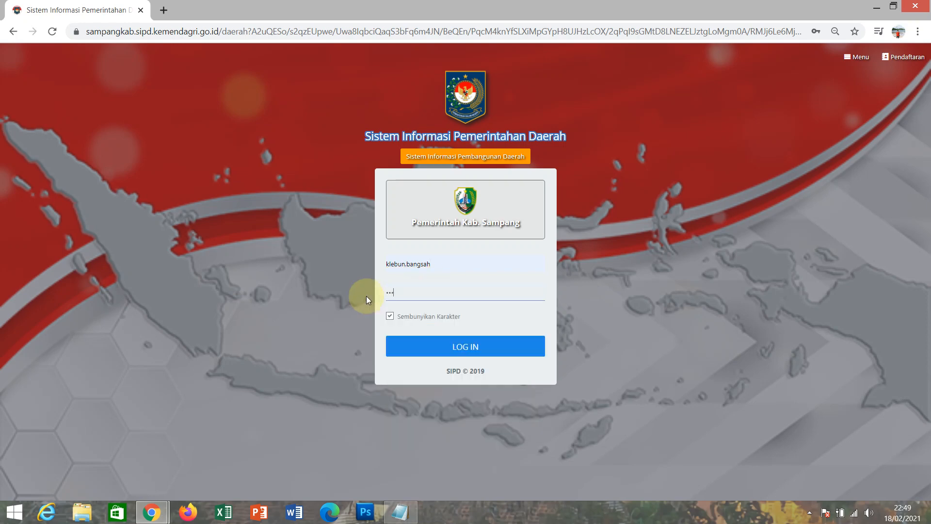
type("***")
left_click(427, 340)
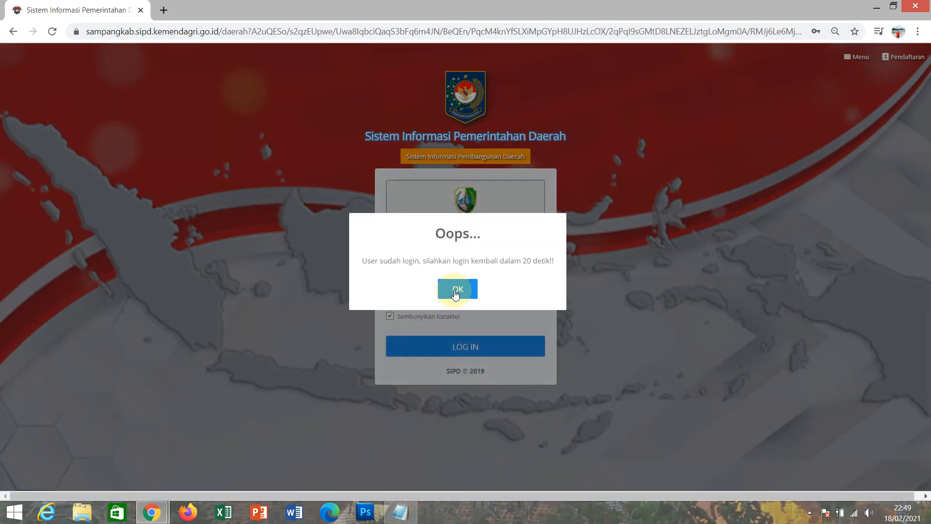
left_click(454, 289)
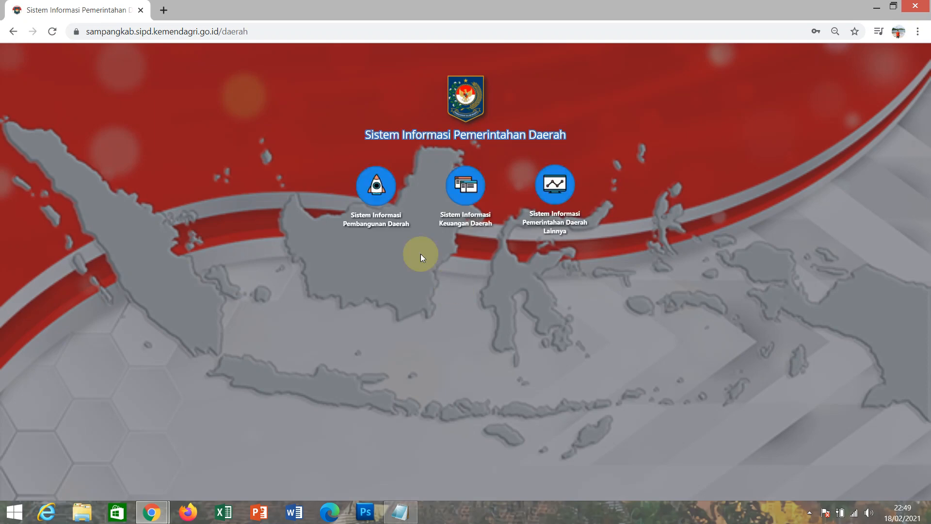
left_click(368, 187)
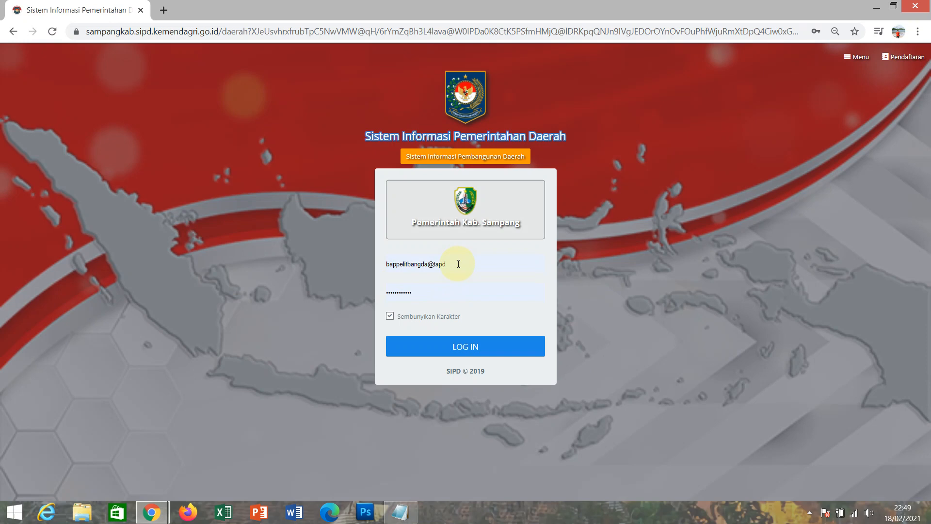
left_click_drag(458, 263, 348, 266)
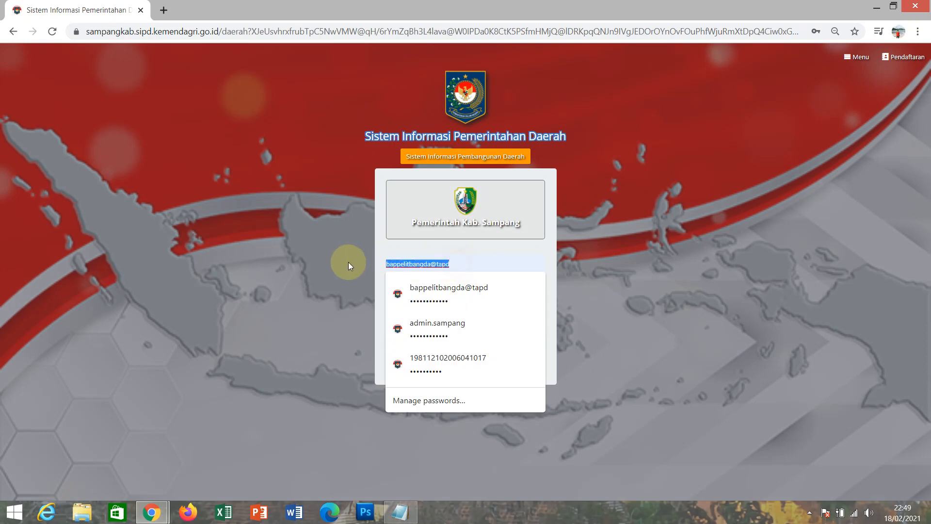
key("BackSpace")
type("klebun.bangsah")
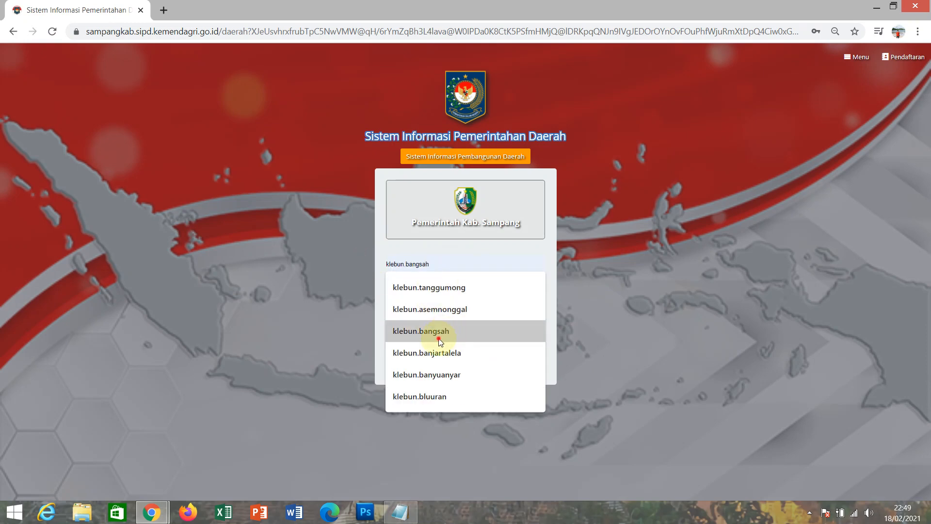
left_click(439, 335)
left_click(426, 291)
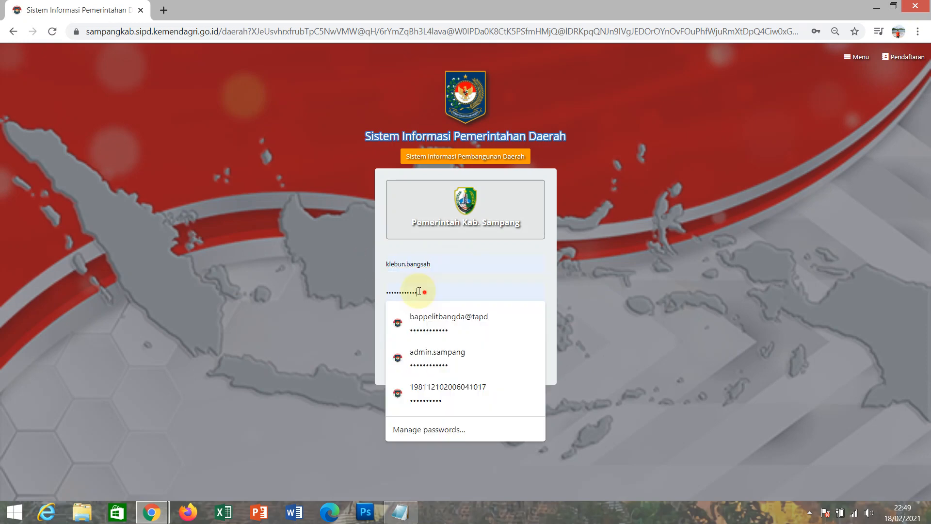
left_click_drag(426, 292, 362, 291)
type("••••••••••")
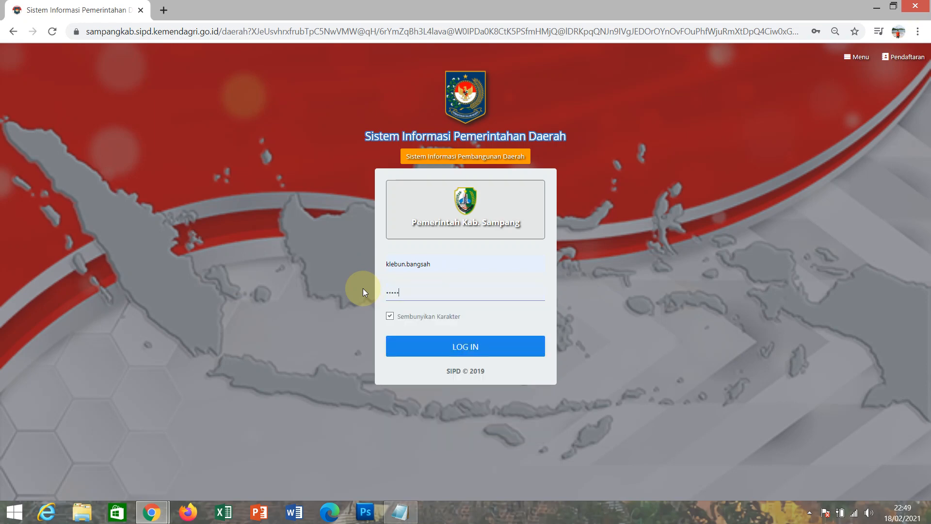
left_click(406, 348)
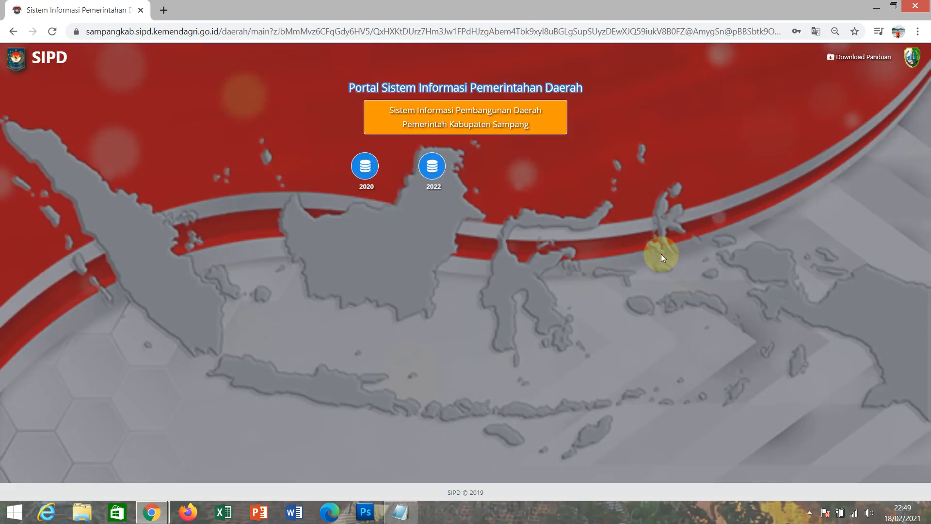
Step: Append "- biasa gan masih agak sering eror sipdnya saat login" to instruction 4 in the Notepad notes
left_click(400, 512)
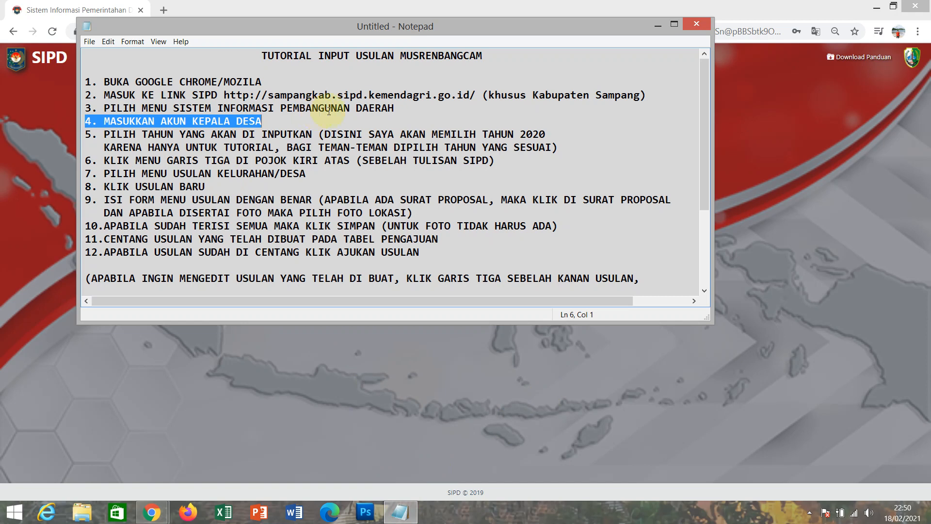
left_click(275, 123)
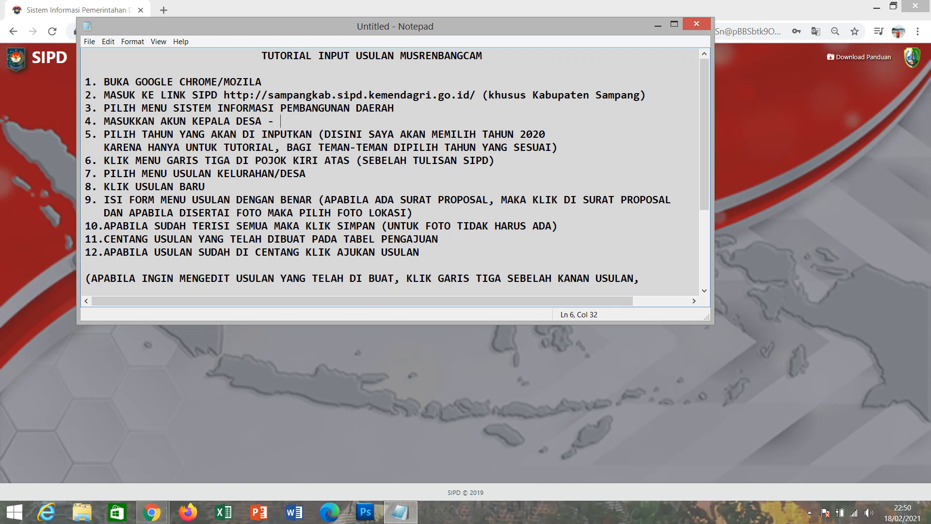
type("- biasa gan masi")
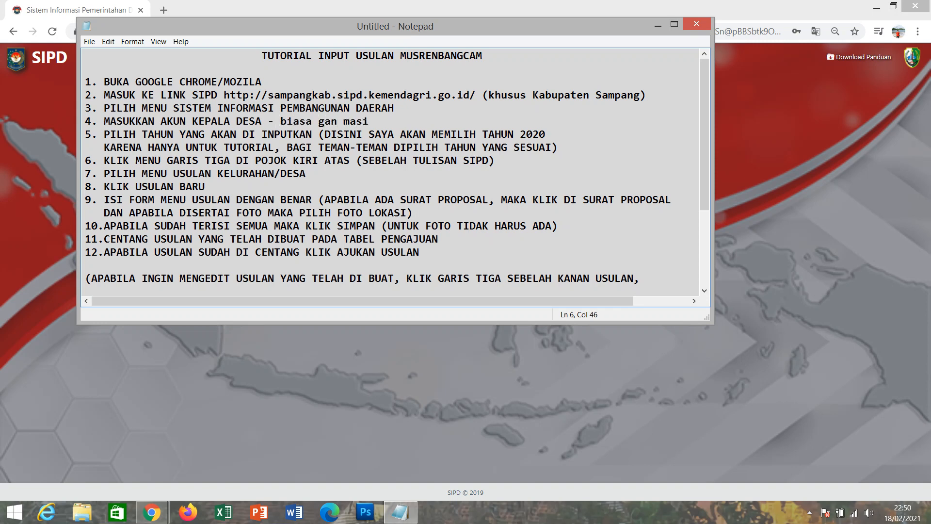
type("h agak sering eror sipdnya s")
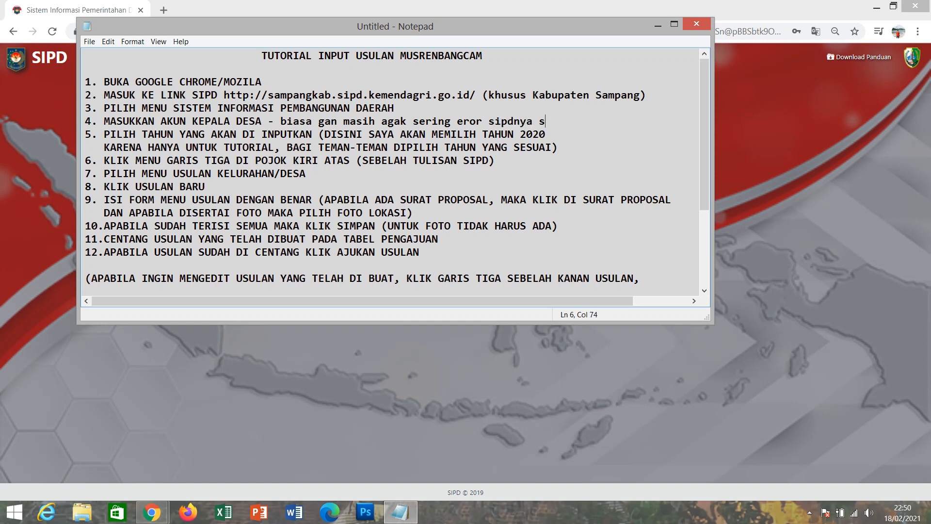
type("aat login")
Step: Mark both lines of instruction 5 in the Notepad notes and open the 2020 planning year in Chrome's SIPD portal
left_click_drag(553, 136, 72, 131)
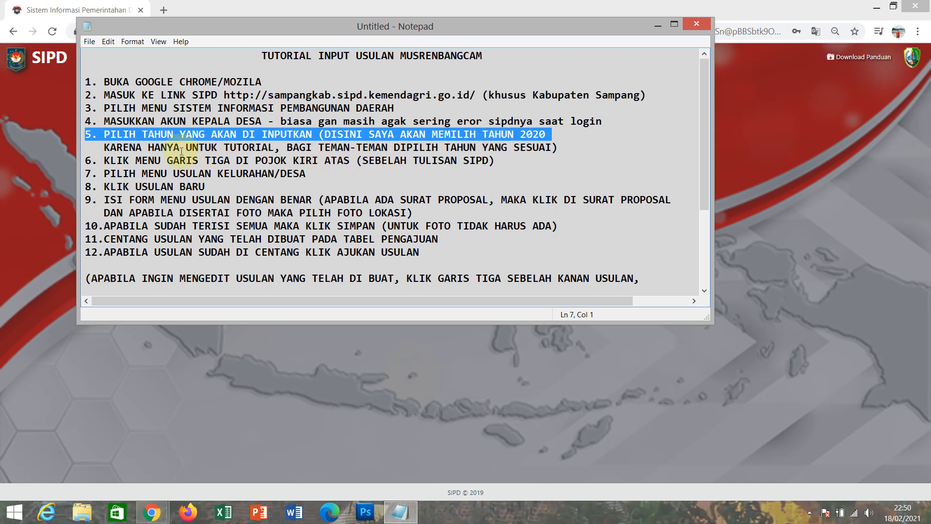
left_click_drag(104, 147, 277, 149)
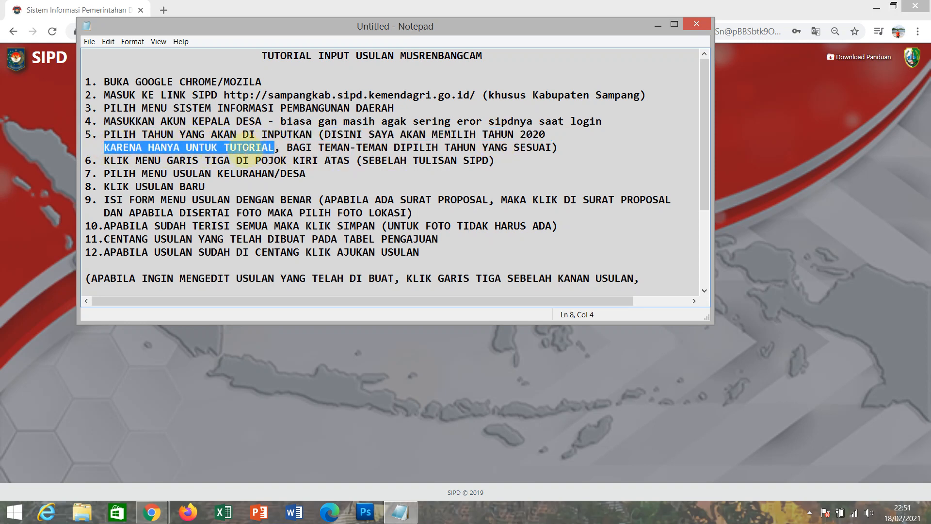
left_click_drag(285, 148, 564, 148)
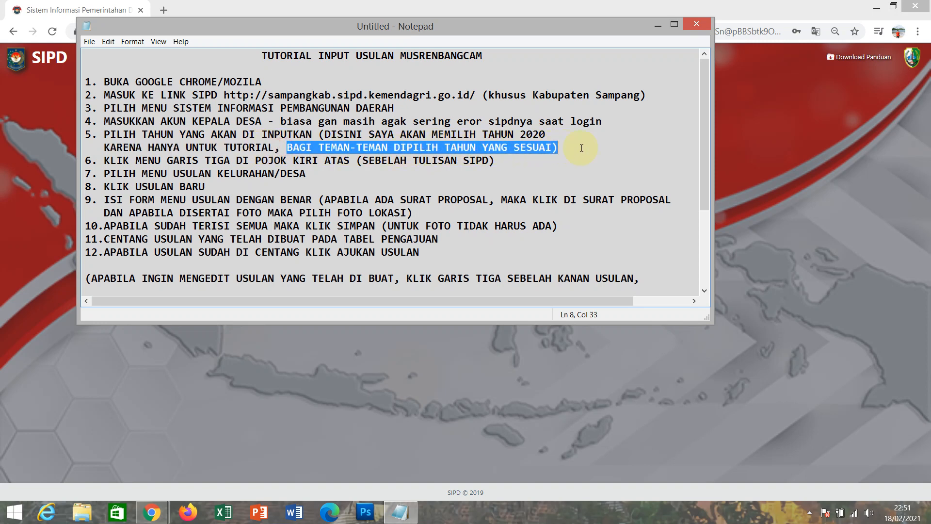
left_click(743, 162)
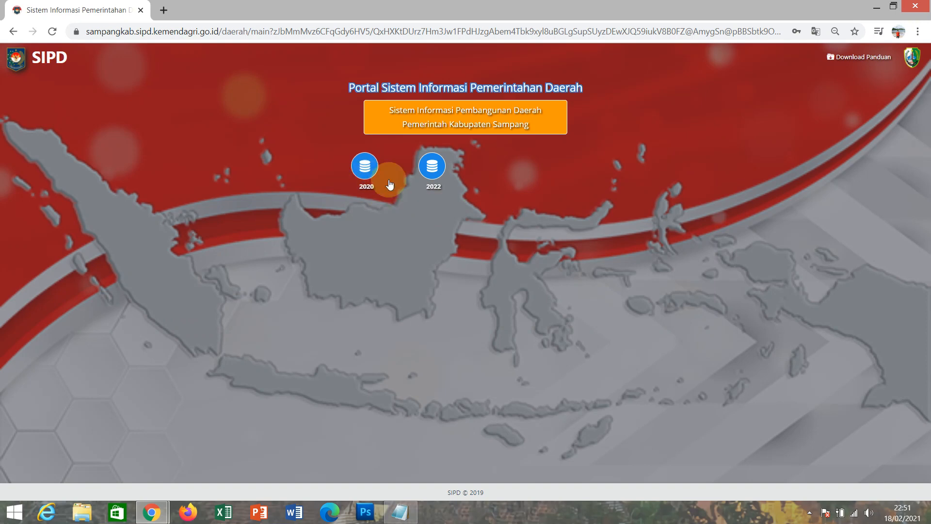
left_click(371, 170)
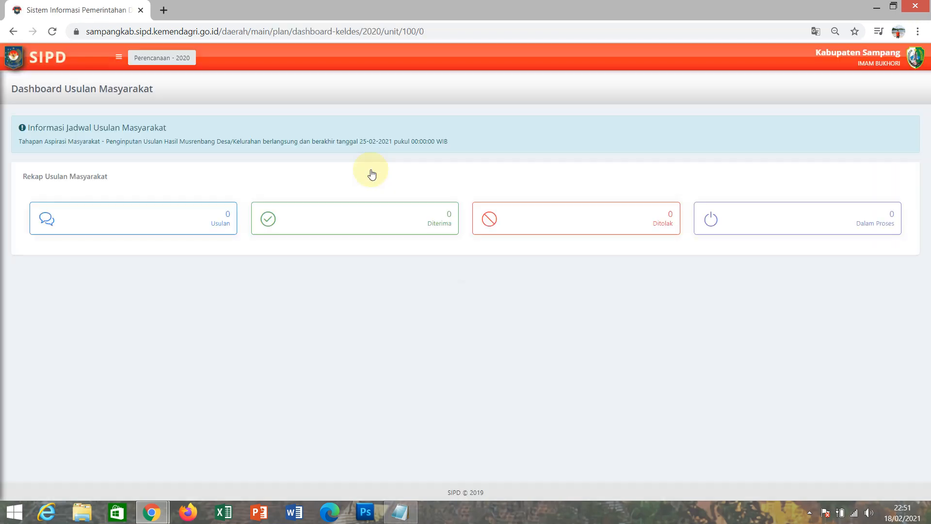
Step: Mark instruction 6 in the Notepad notes, move the Notepad window clear of the SIPD header, and expand SIPD's navigation menu
left_click(400, 512)
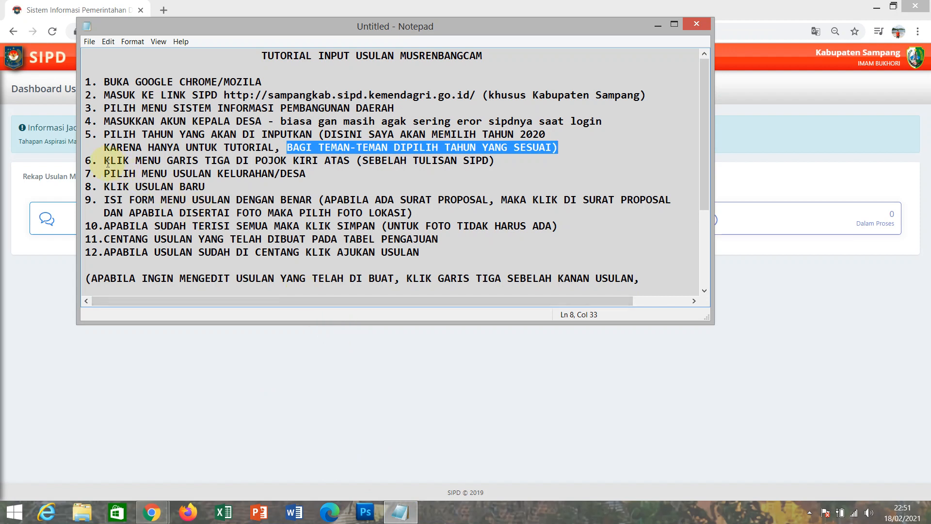
left_click_drag(104, 163, 175, 161)
left_click_drag(245, 161, 495, 161)
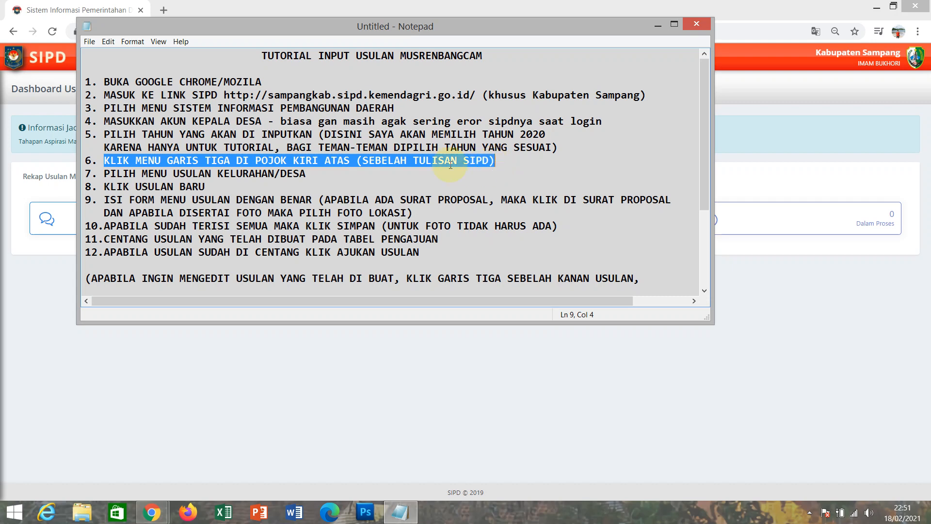
left_click_drag(214, 30, 377, 50)
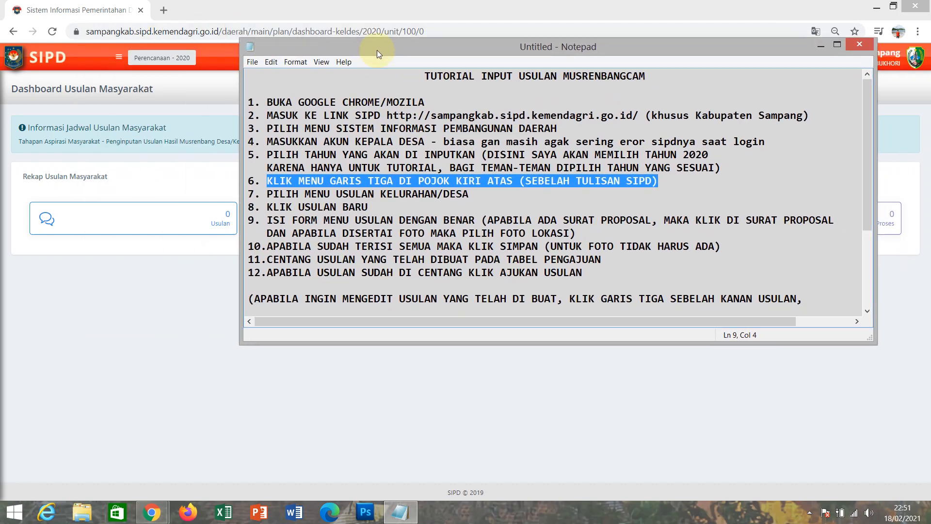
left_click(119, 60)
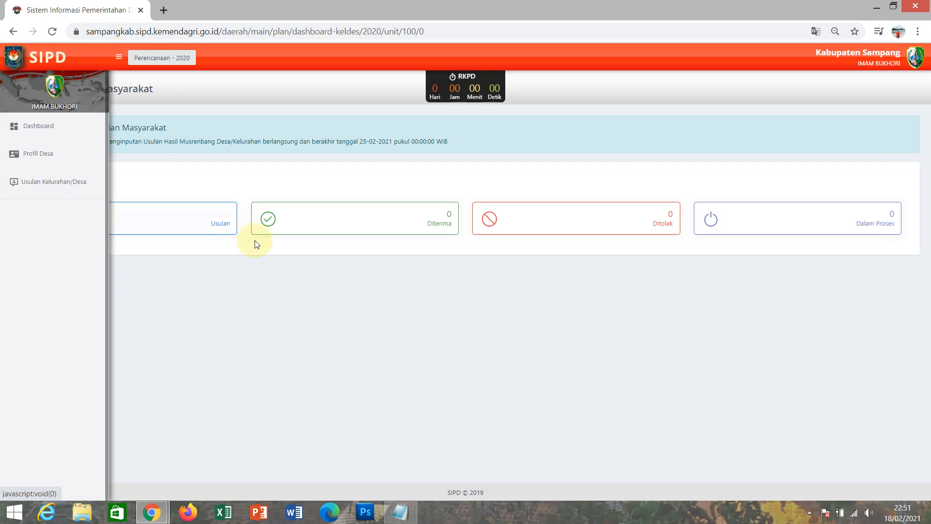
Step: Mark instruction 7 in the Notepad notes and open the Usulan Kelurahan/Desa page in SIPD
left_click(400, 512)
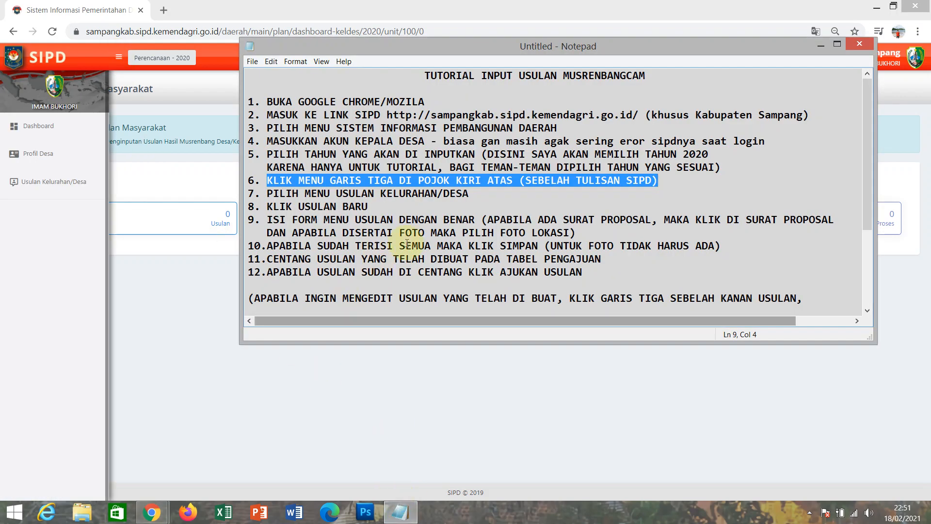
left_click_drag(477, 195, 246, 194)
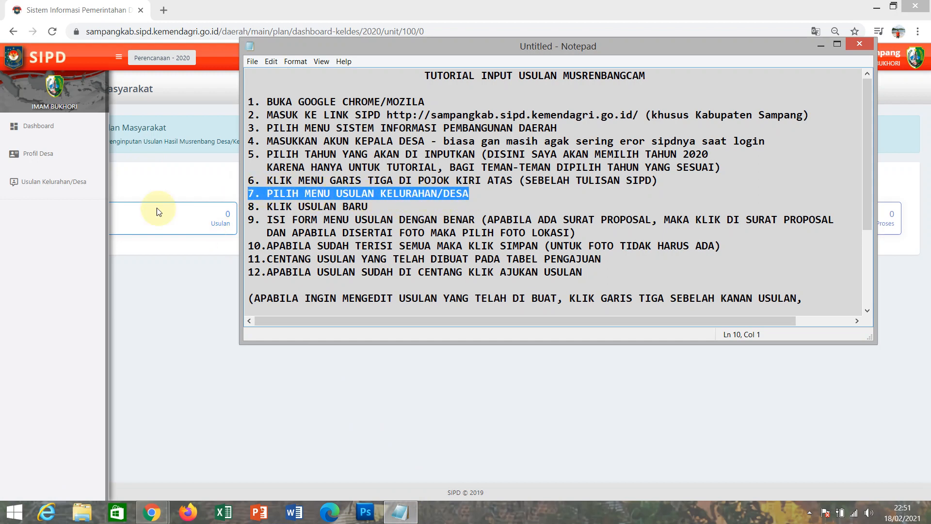
left_click(64, 187)
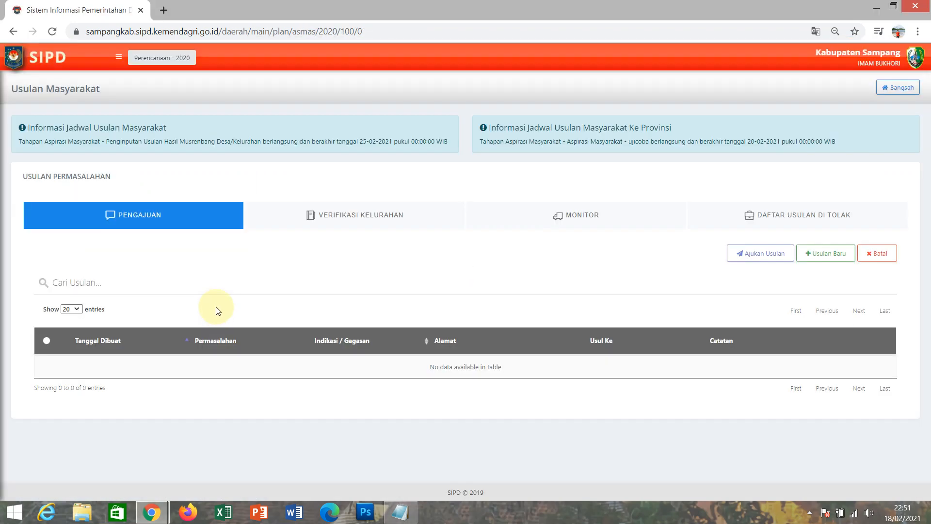
Step: Mark instruction 8 in the Notepad notes, move Notepad off the proposal controls, and open a new proposal form in SIPD
left_click(404, 513)
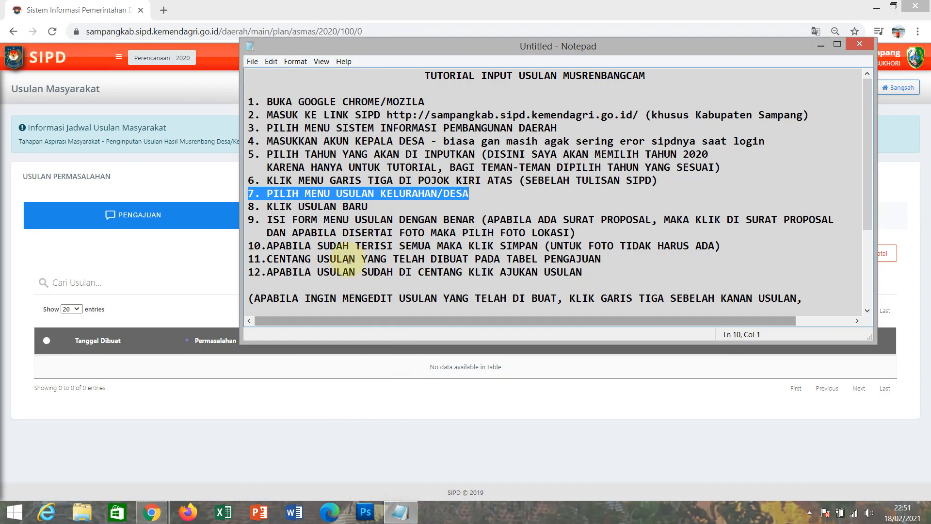
left_click(368, 206)
left_click_drag(368, 206, 238, 208)
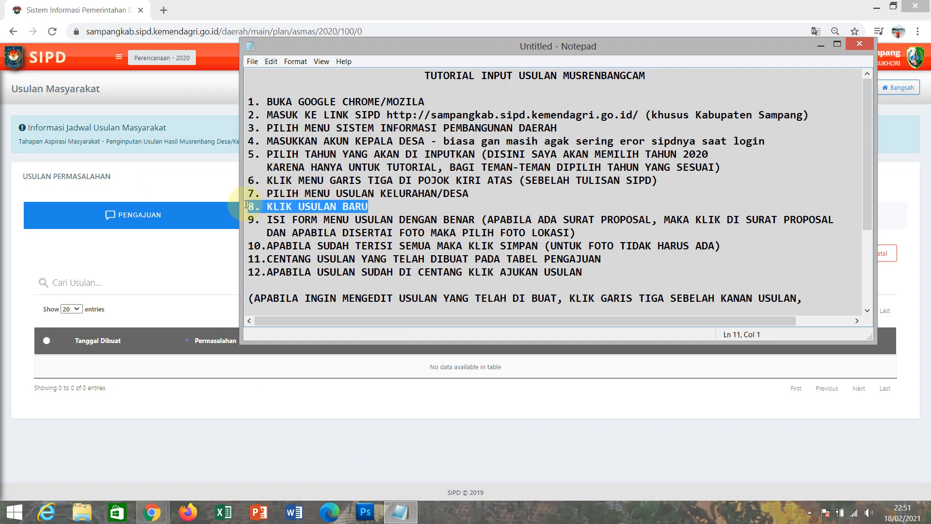
left_click_drag(339, 48, 168, 32)
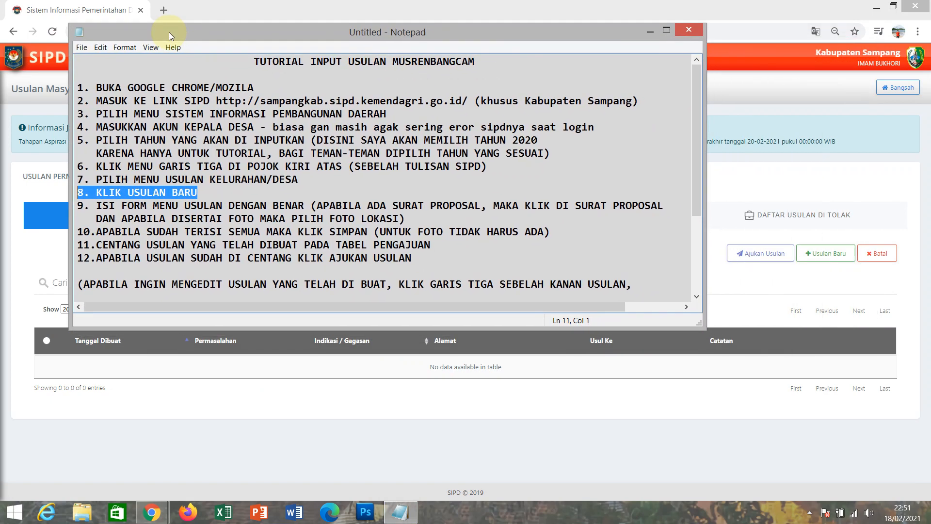
left_click(824, 255)
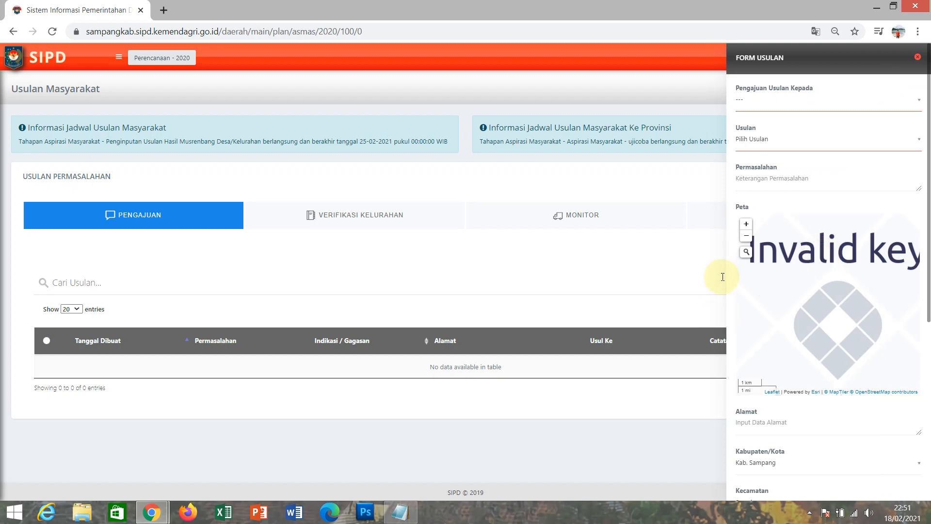
Step: Mark instruction 9 in Notepad, and in the proposal form choose Kabupaten/Kota and Perbaikan jalan rusak ringan/sedang, with Permasalahan "jalan berlubang"
left_click(399, 511)
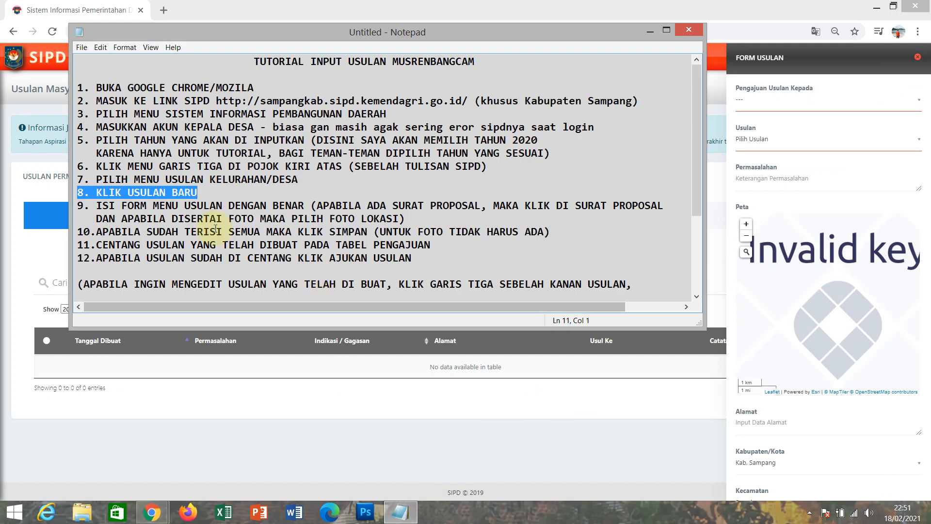
left_click_drag(97, 205, 535, 223)
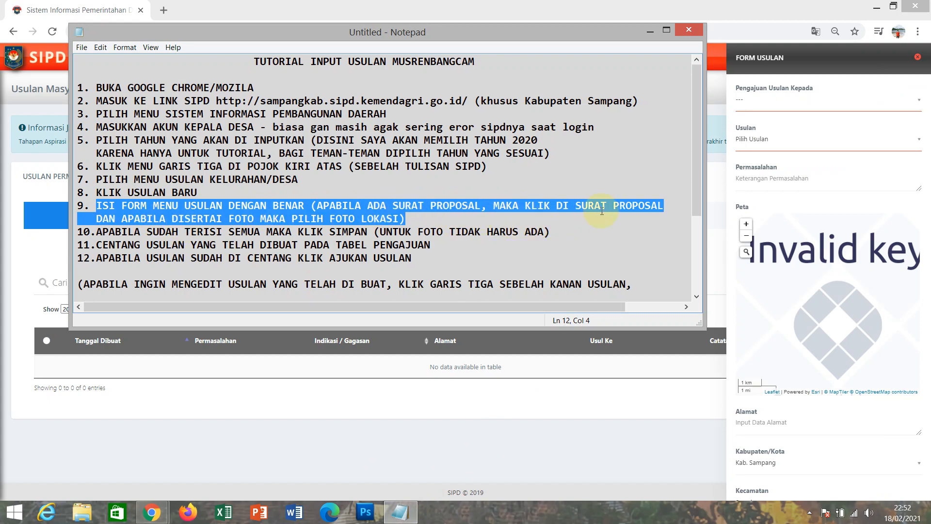
left_click(809, 104)
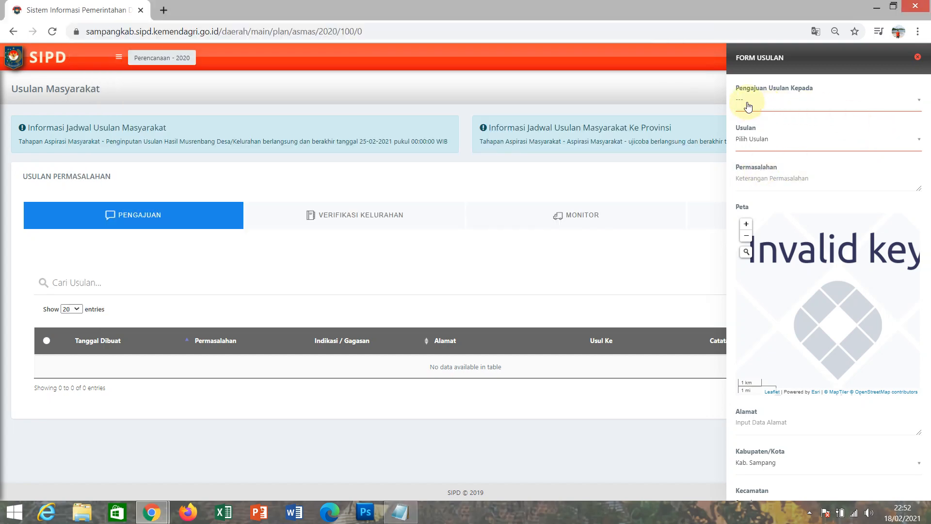
left_click(806, 100)
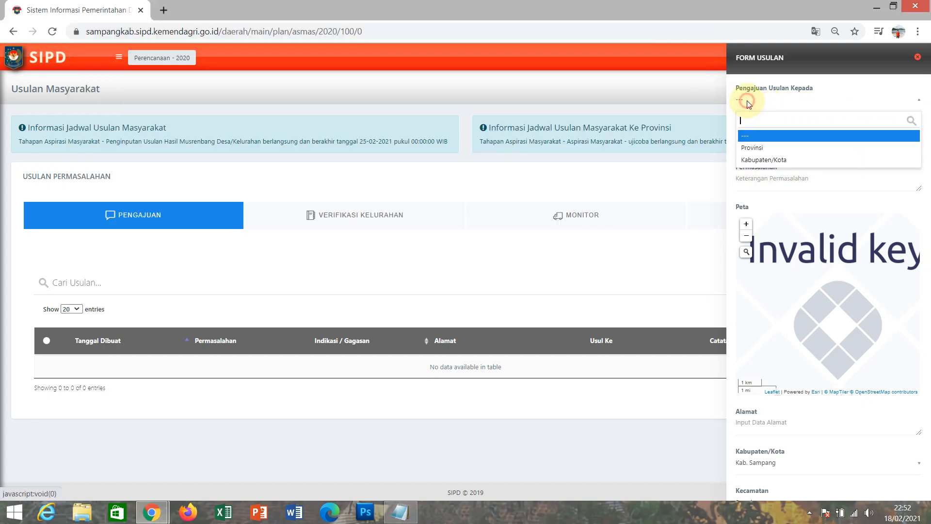
left_click(772, 158)
left_click(771, 142)
left_click(778, 186)
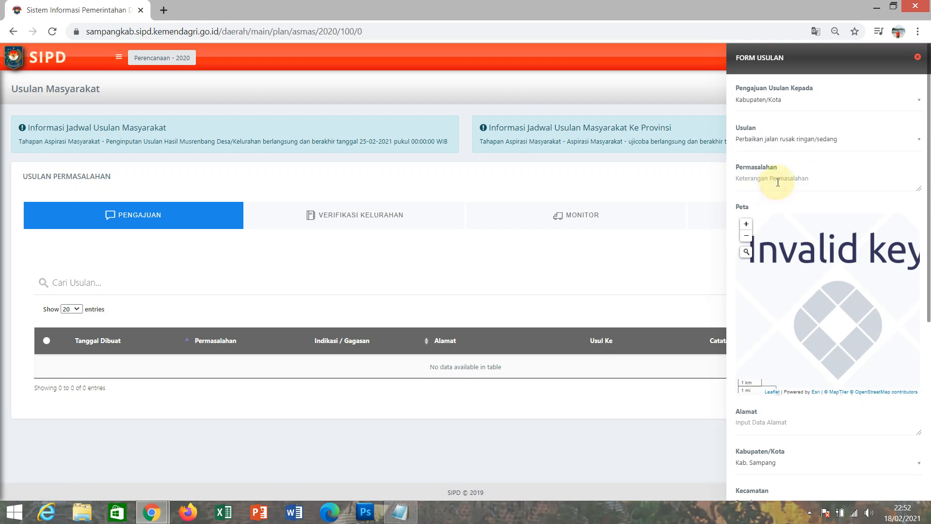
left_click(779, 178)
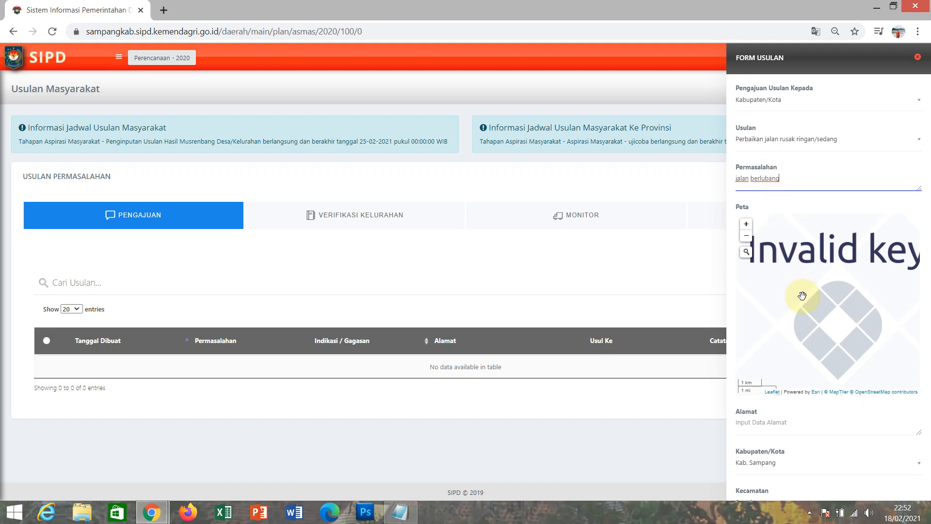
Step: Enter "desa bangsah" as the proposal's Alamat and select Kab. Sampang, Kecamatan Sreseh and Kelurahan/Desa Bangsah
scroll(797, 424, "down", 2)
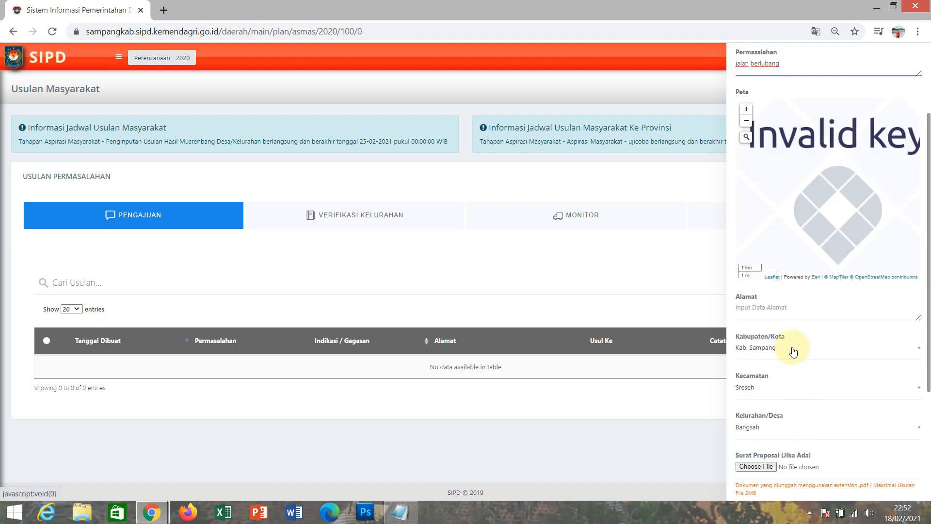
scroll(791, 349, "down", 3)
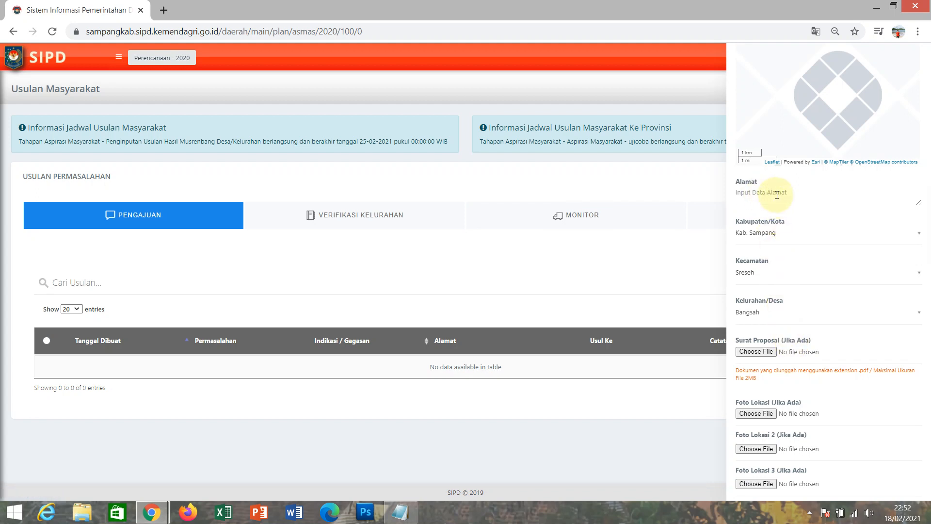
scroll(778, 196, "down", 2)
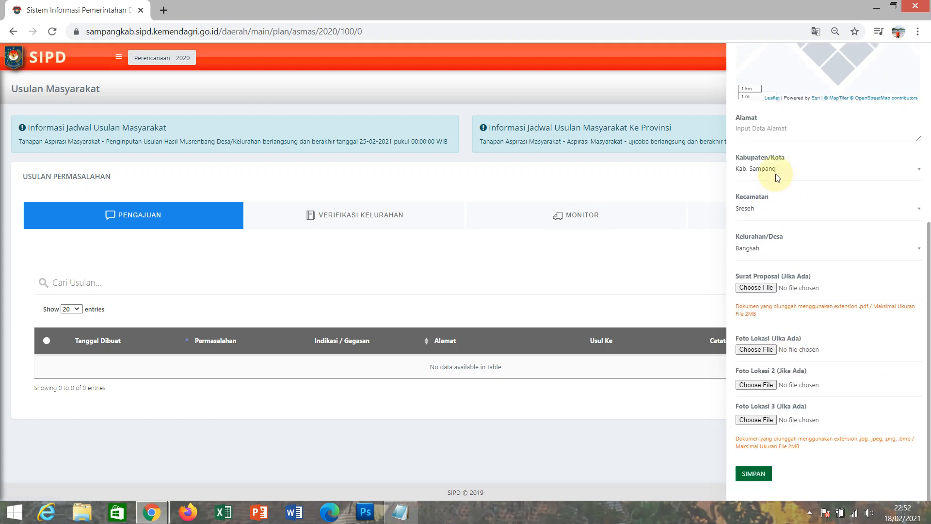
scroll(771, 170, "up", 3)
left_click(776, 242)
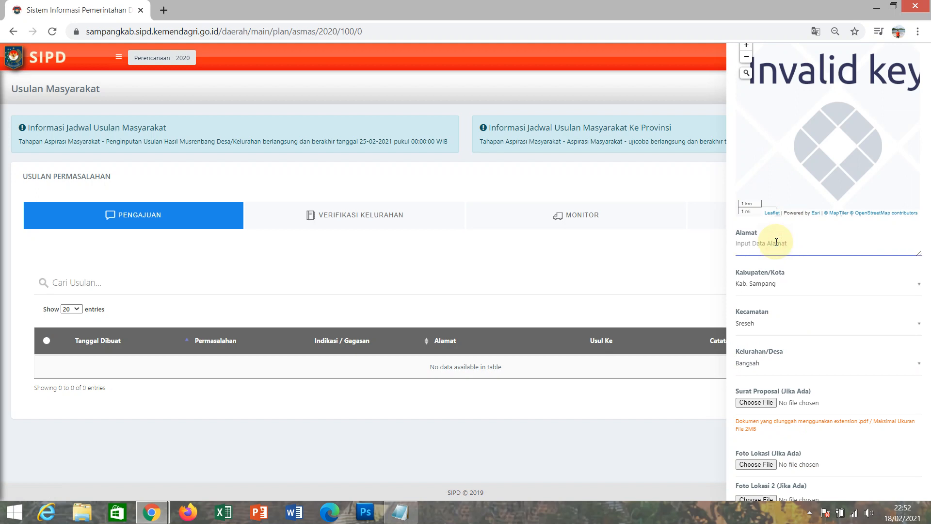
type("desa bangsah")
left_click(785, 285)
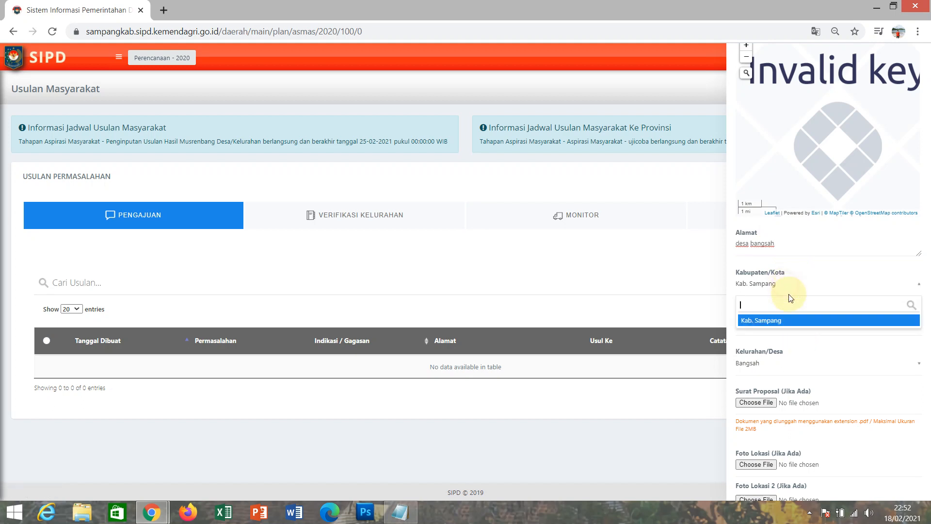
left_click(773, 318)
left_click(770, 326)
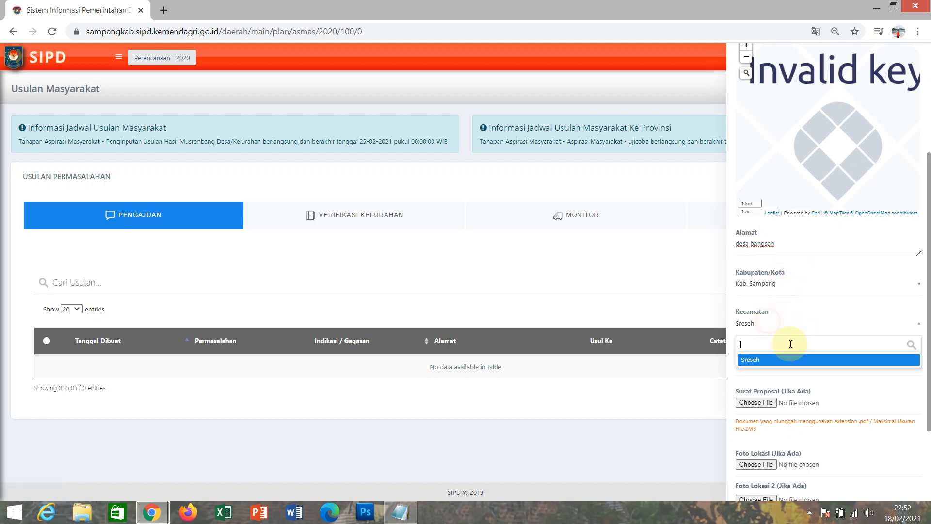
left_click(752, 359)
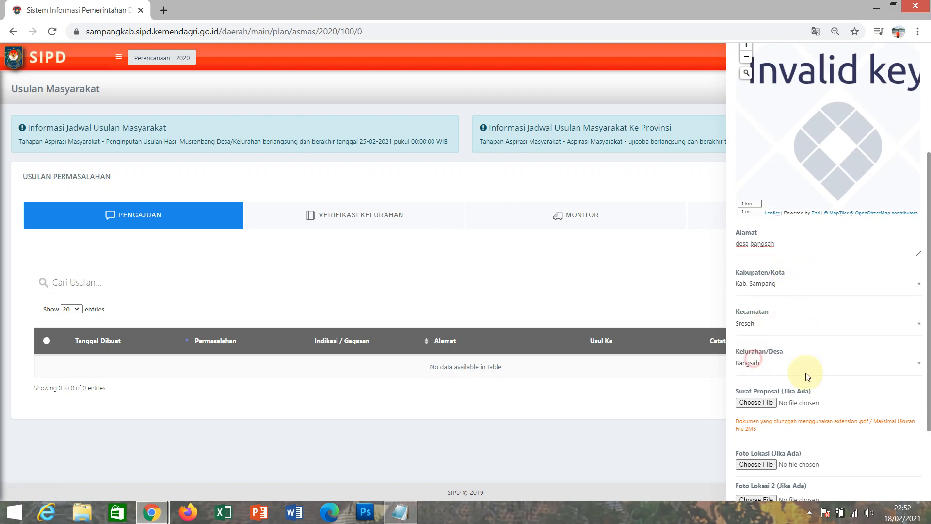
left_click(759, 371)
left_click(758, 403)
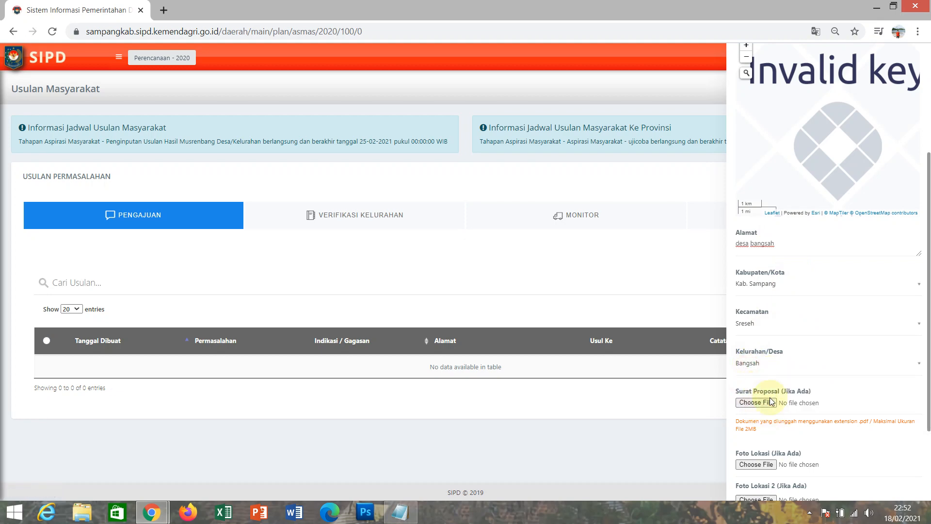
Step: Mark the surat proposal clause of instruction 9 in Notepad, and view the Surat Proposal file chooser in SIPD without attaching a file
left_click(401, 513)
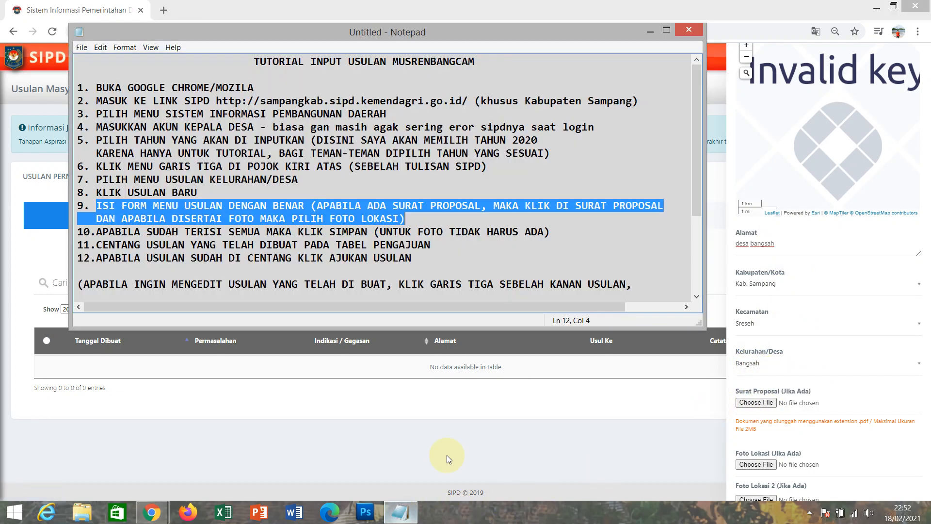
left_click(265, 215)
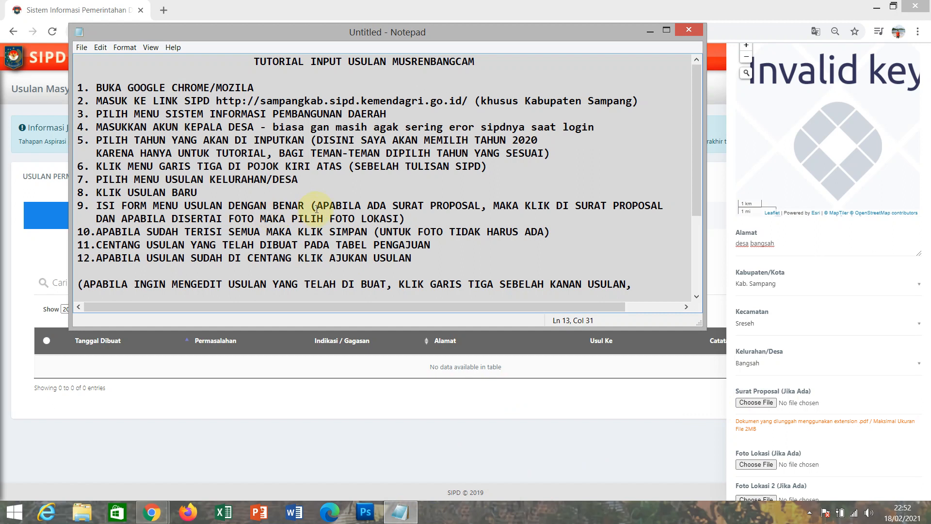
left_click_drag(316, 205, 668, 207)
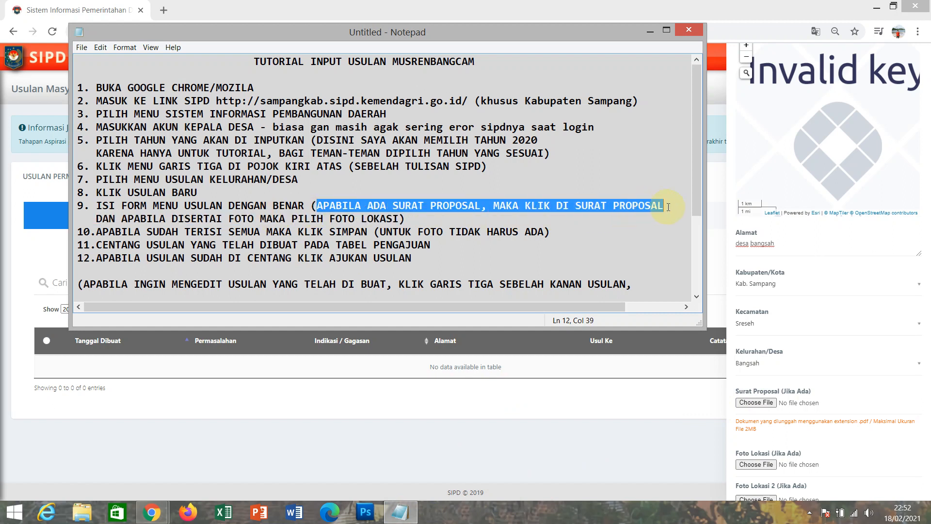
left_click(755, 402)
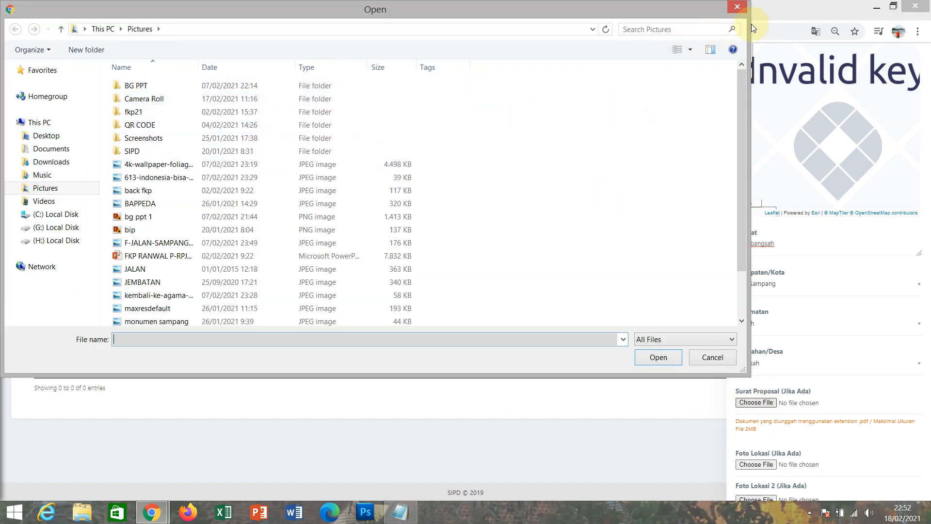
left_click(737, 6)
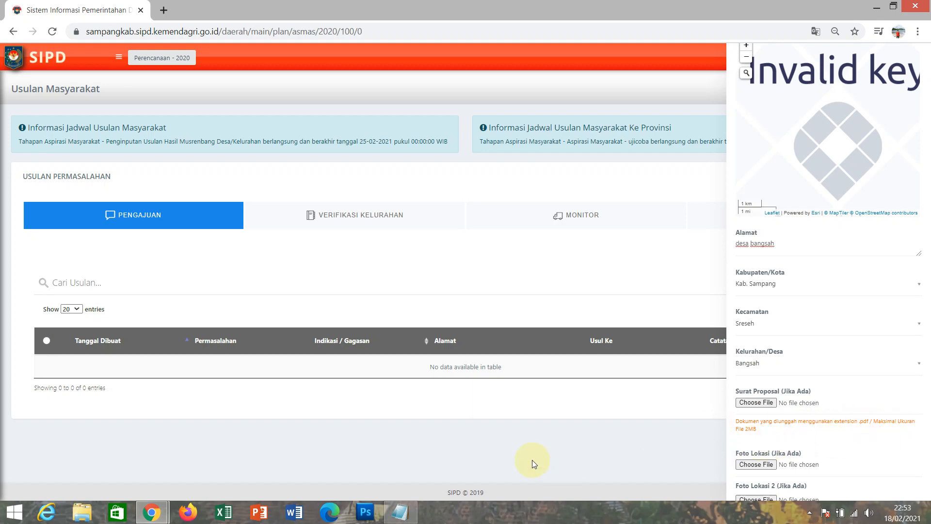
Step: Insert the note "untuk proposal harus berupa file .pdf dan ukuran maksimal 2 mb" below instruction 9 in Notepad
left_click(400, 512)
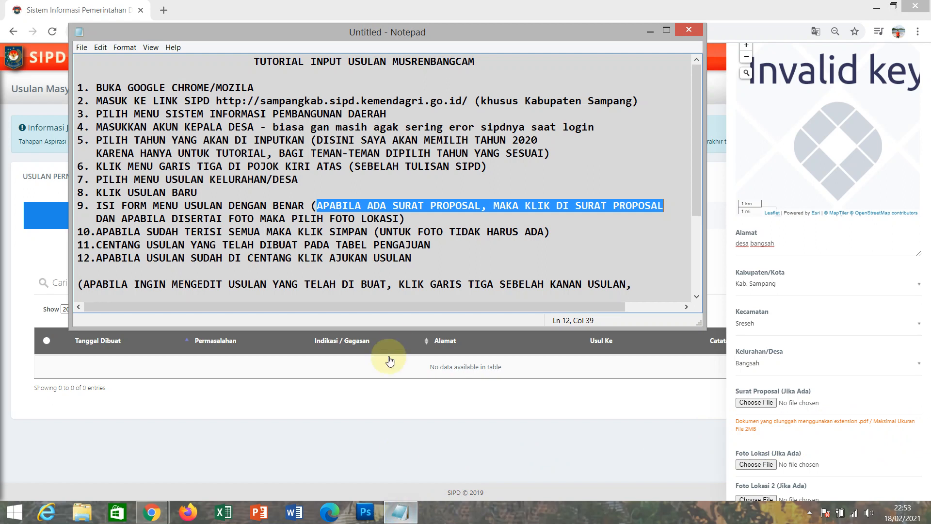
left_click(466, 215)
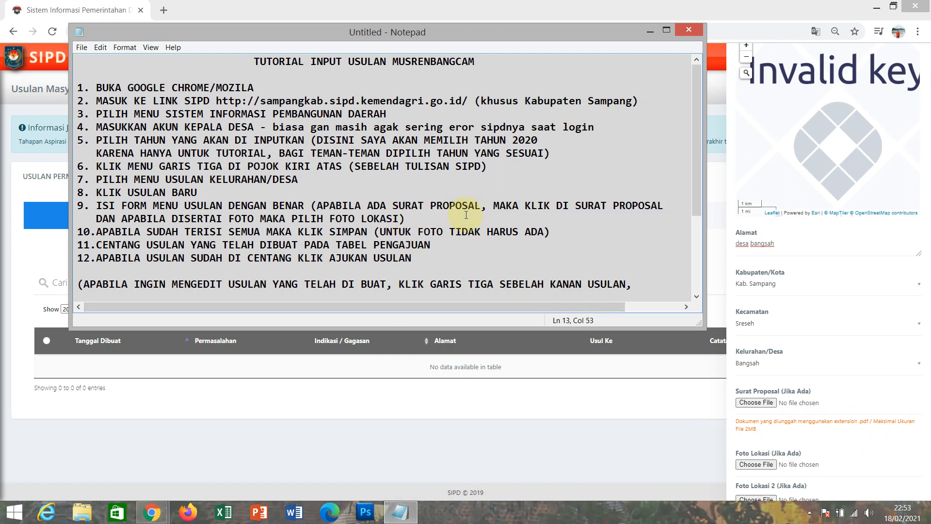
key("Return")
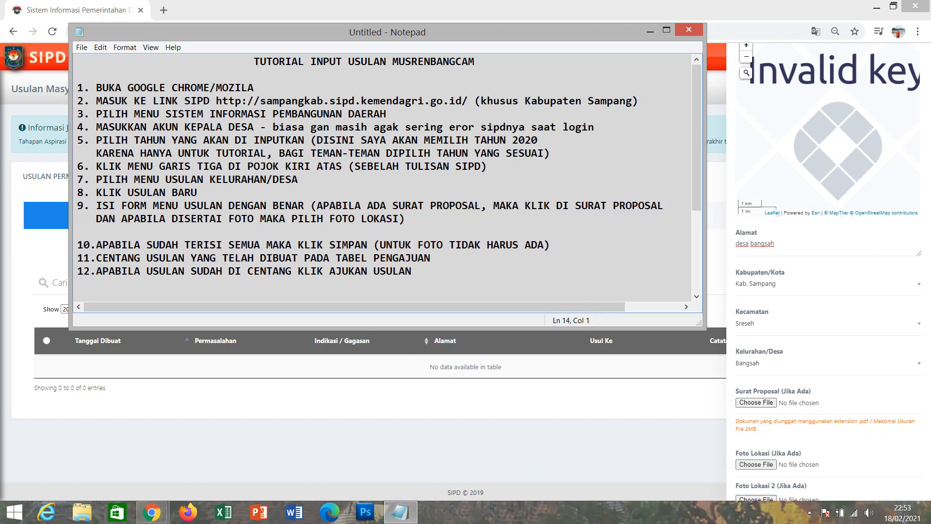
type("untuk proposal harus")
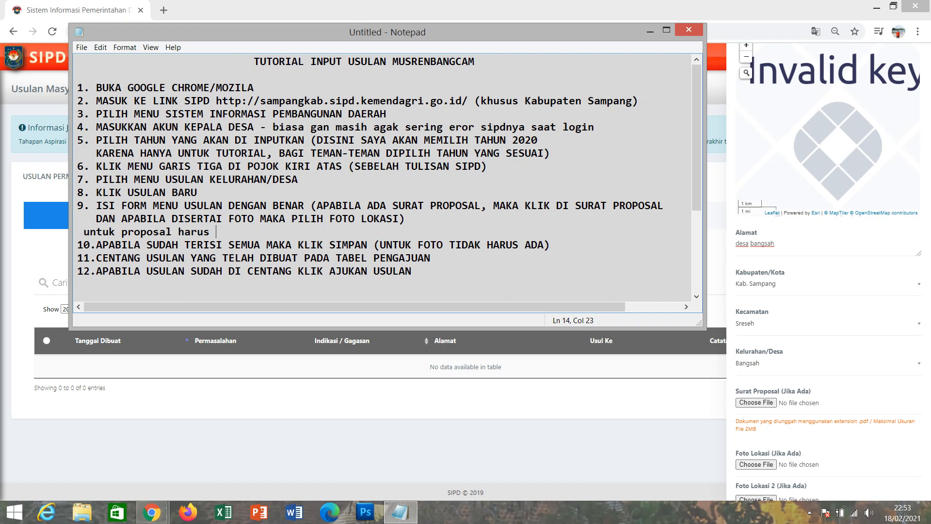
type(" berupa file pdf")
key("BackSpace")
key("BackSpace")
key("BackSpace")
type(".pdf dan u")
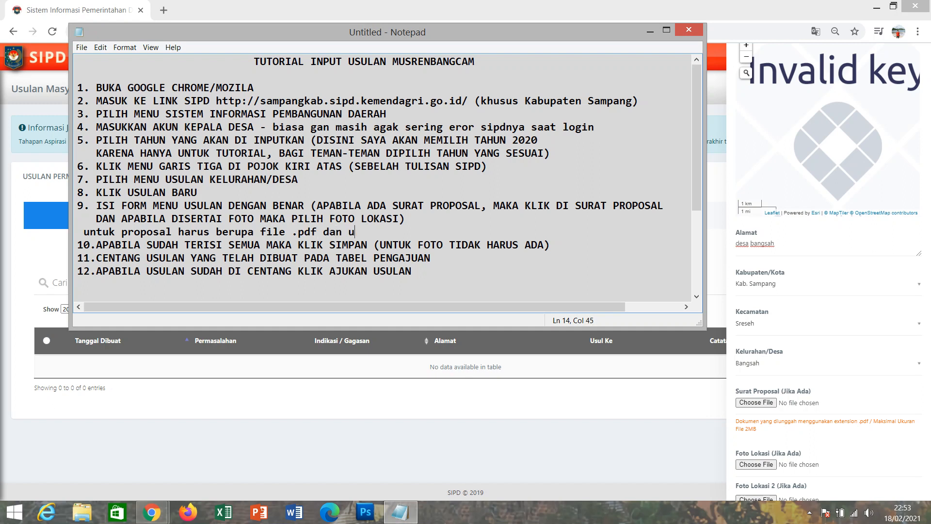
type("kuran maksimal ")
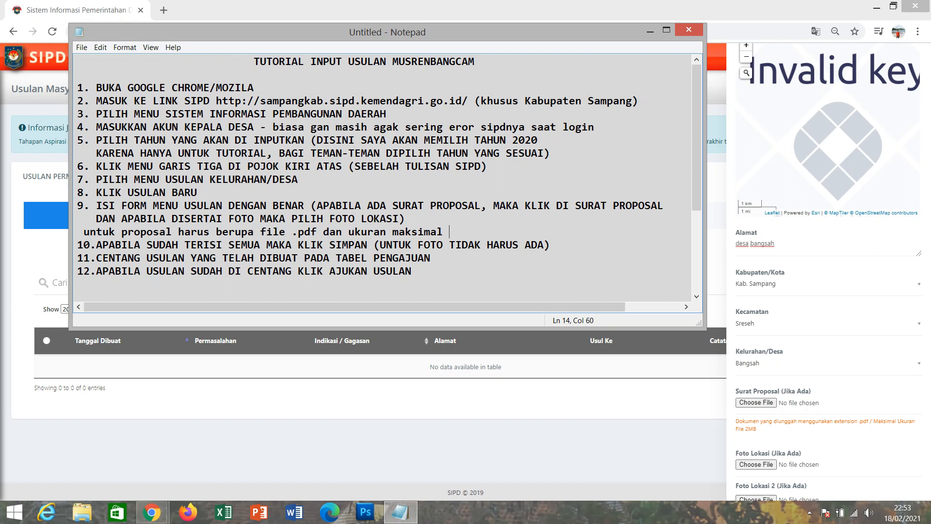
type("2 mb")
Step: Add a second note line reading "sama halnya dengan foto lokasi" under the proposal file note
key("Return")
type("sa")
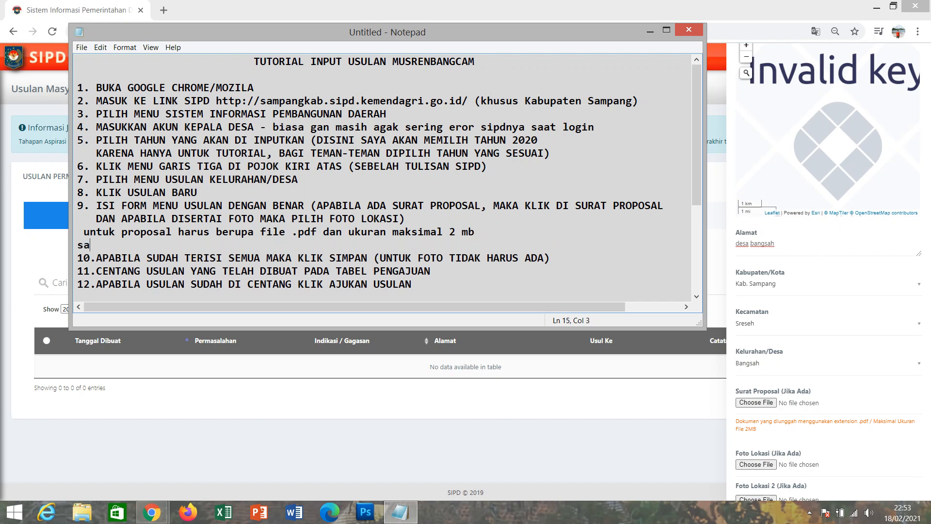
type("ma halnya dengan ")
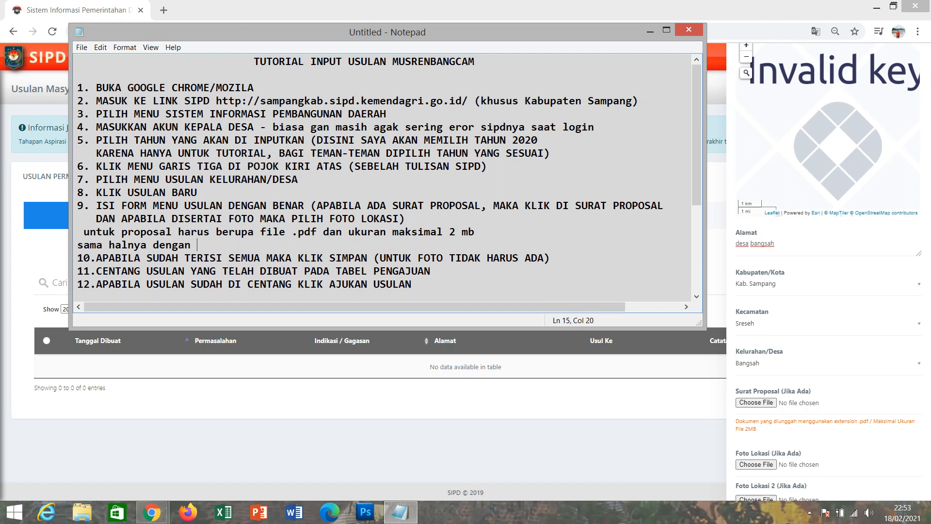
type("foto lokasi")
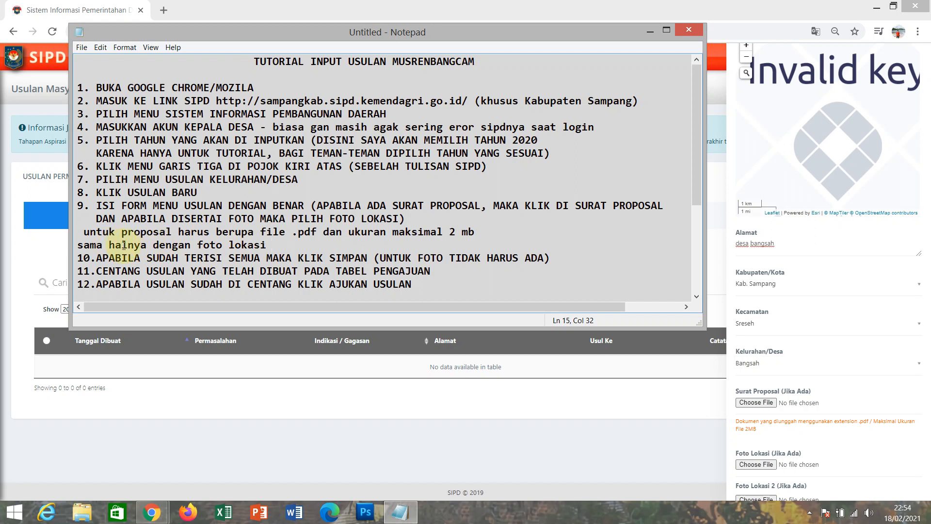
Step: Reword the second note line as "untuk foto lokasi harus berupa file gambar (jpg/jpeg/bmp) dan ukuran maksimal 2 mb"
double_click(90, 245)
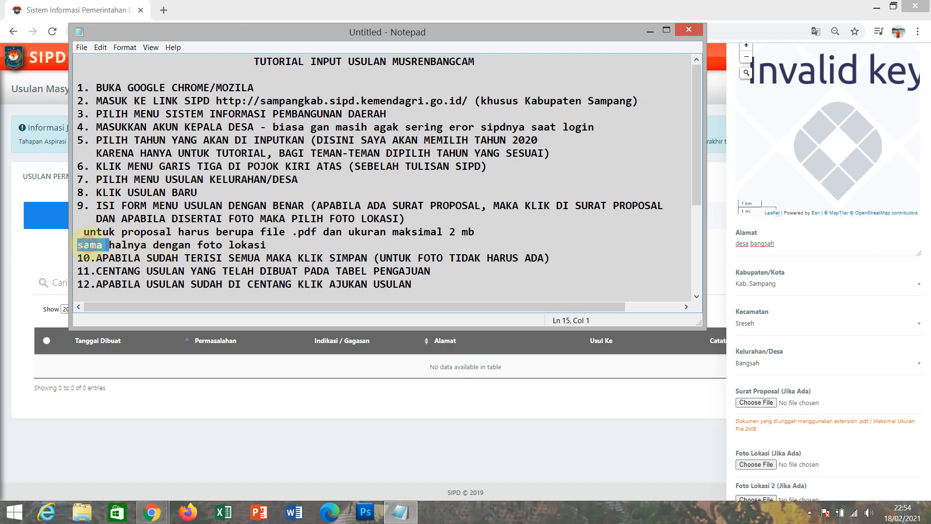
key("Delete")
key("Delete")
key("Delete")
key("Delete")
key("Delete")
key("Delete")
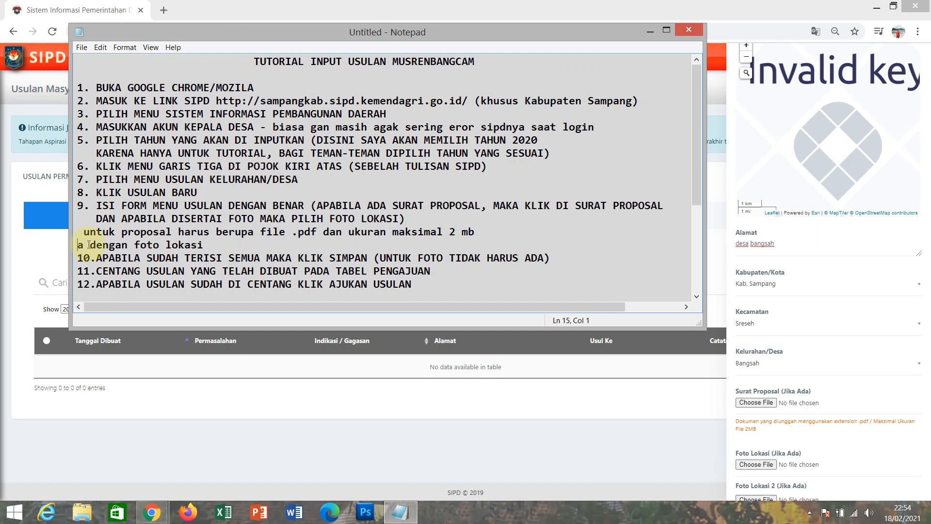
key("Delete")
key("Delete")
key("Delete")
key("Delete")
key("Delete")
key("Delete")
key("Delete")
key("Delete")
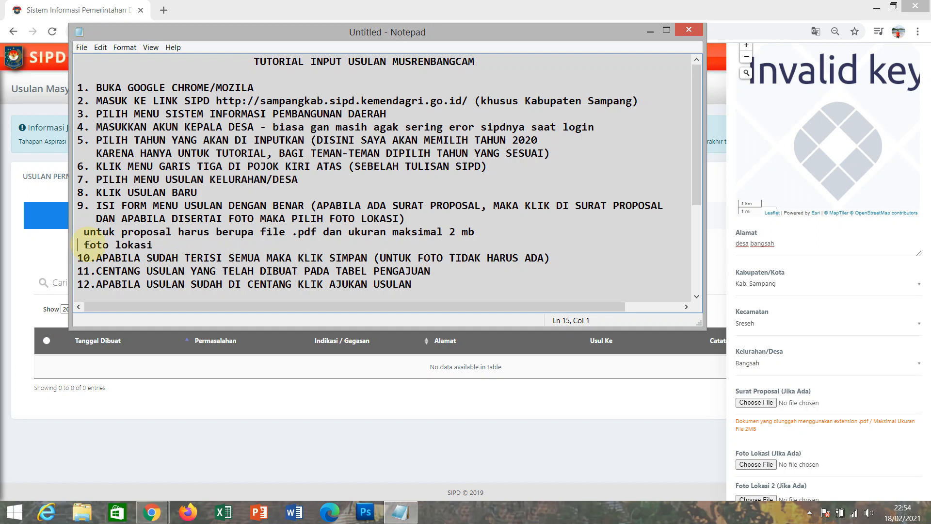
type("untuk")
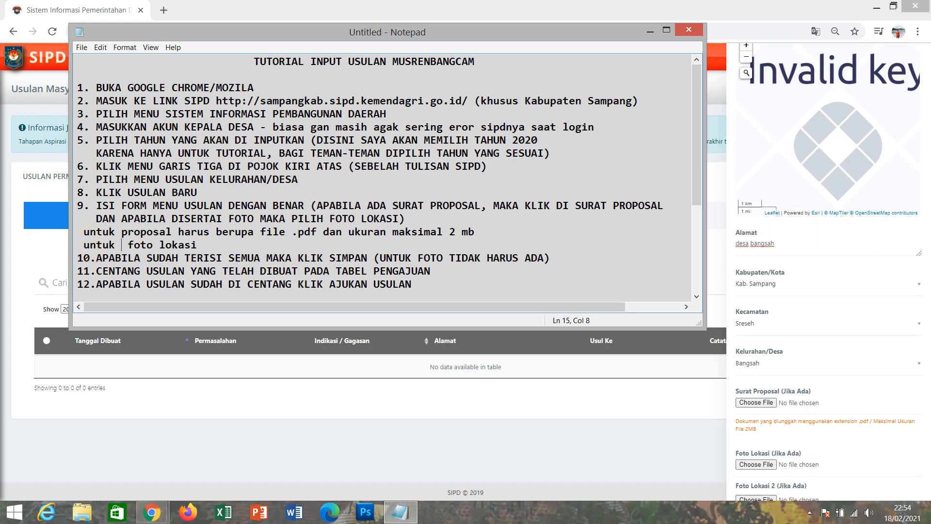
left_click(208, 242)
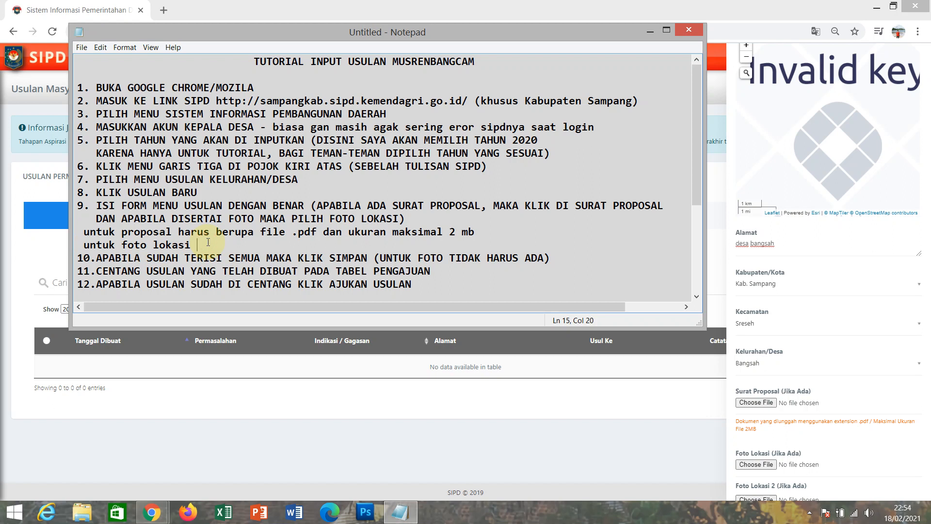
type("harus berupa fil")
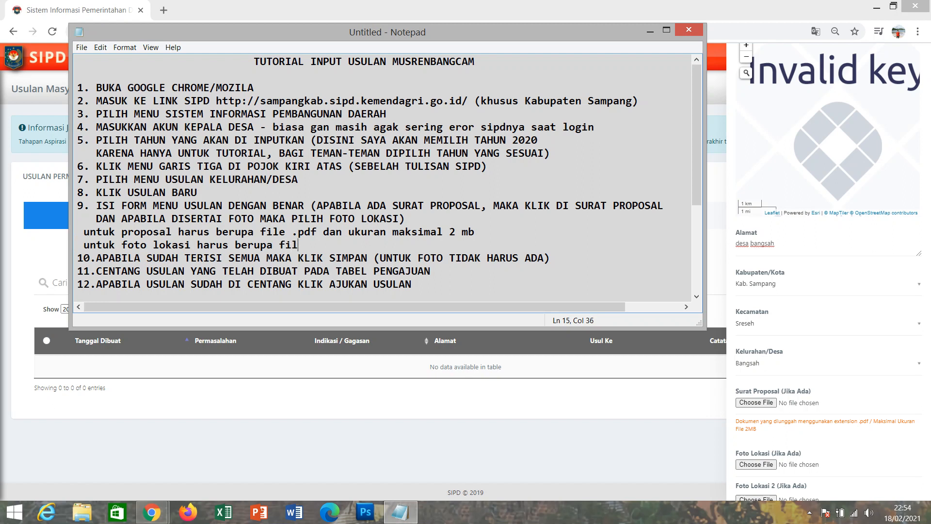
type("e gambar (jpg/jpeg/bmp) dan ukuran maksimal 2 mb")
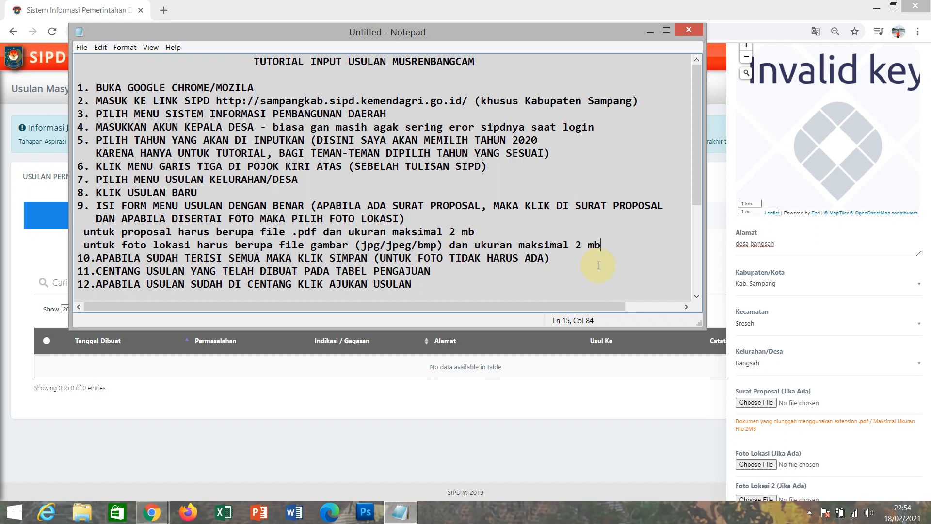
Step: Mark the two file-format notes in Notepad and examine the proposal and photo upload fields in the SIPD form
left_click_drag(615, 245, 78, 232)
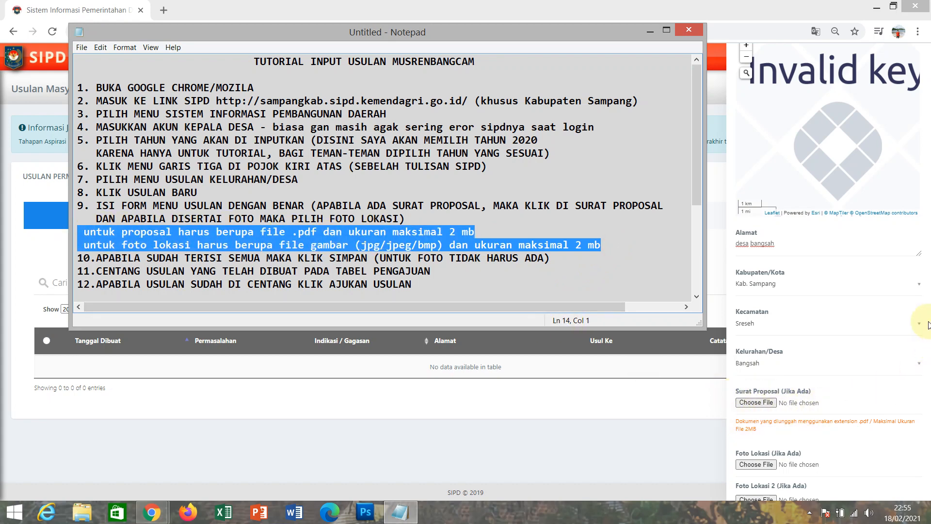
scroll(928, 350, "down", 2)
scroll(928, 354, "up", 1)
left_click(928, 359)
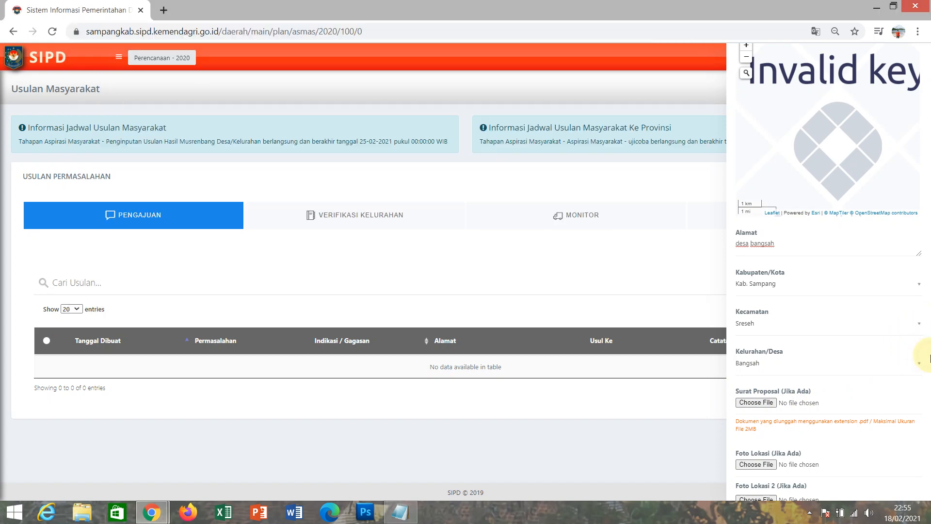
scroll(921, 353, "down", 2)
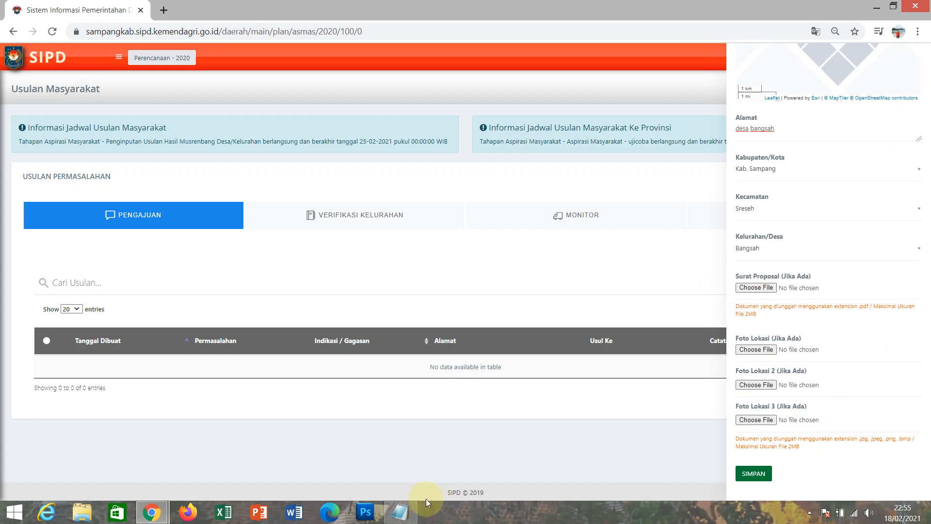
Step: Mark instruction 10 in the Notepad notes and save the completed proposal in SIPD
left_click(400, 511)
left_click(129, 218)
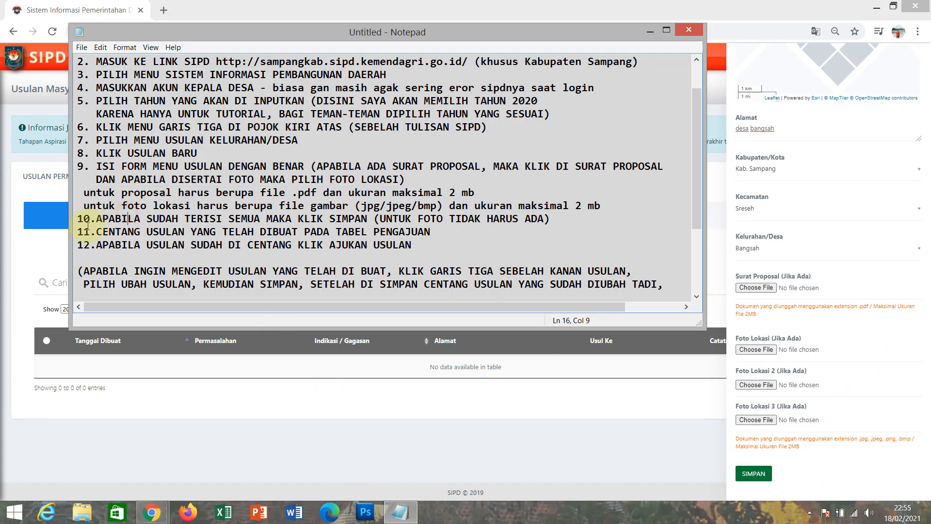
left_click_drag(76, 221, 555, 224)
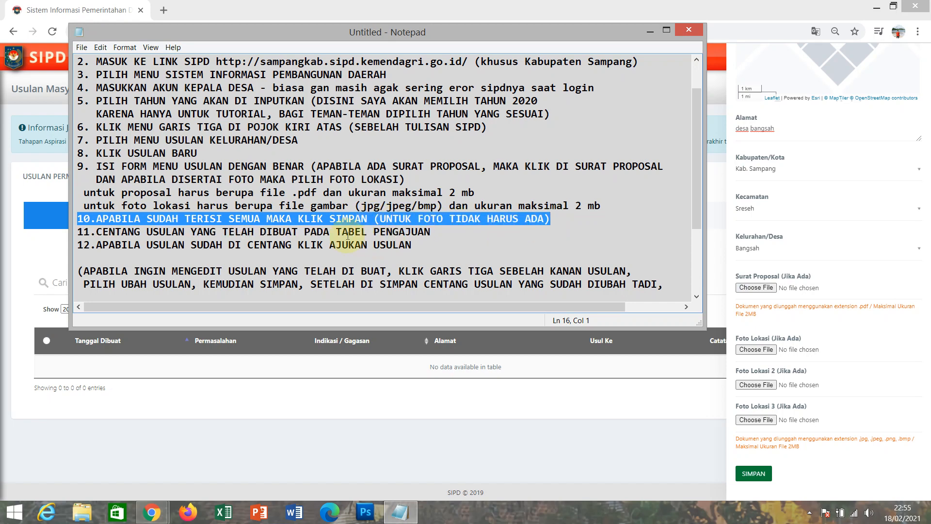
left_click(750, 471)
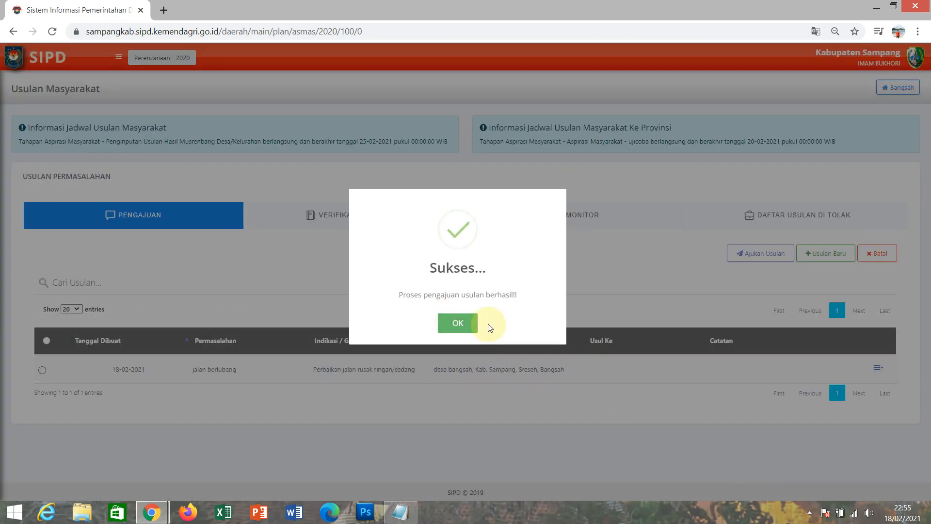
left_click(463, 322)
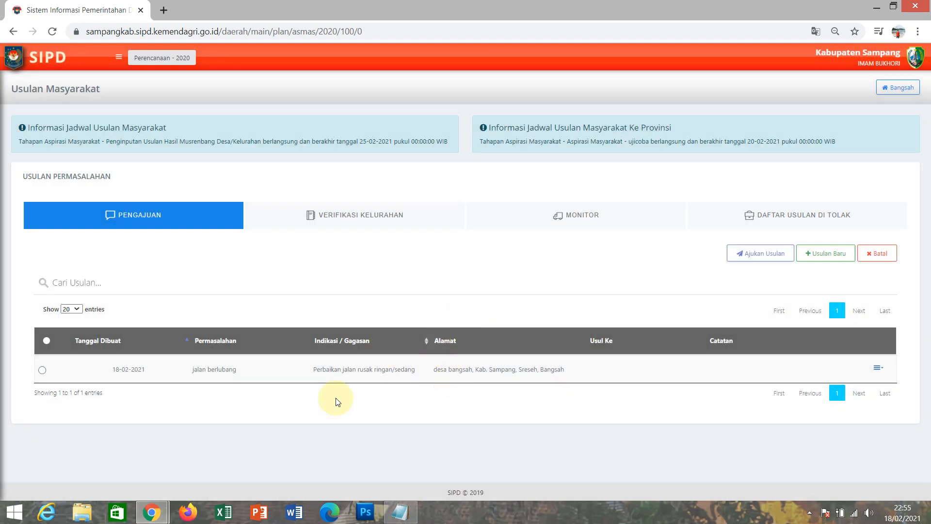
Step: Mark the note about editing an existing proposal, below instruction 12 in Notepad
left_click(400, 512)
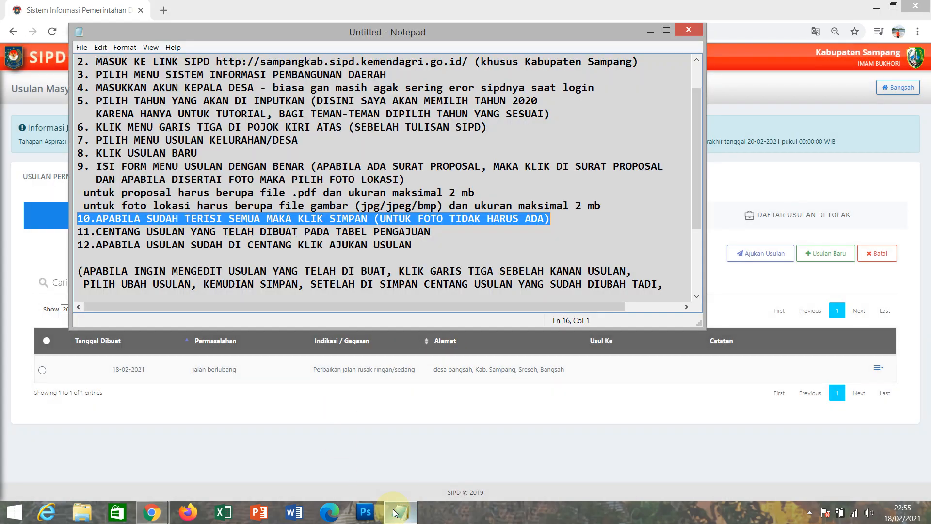
left_click(134, 283)
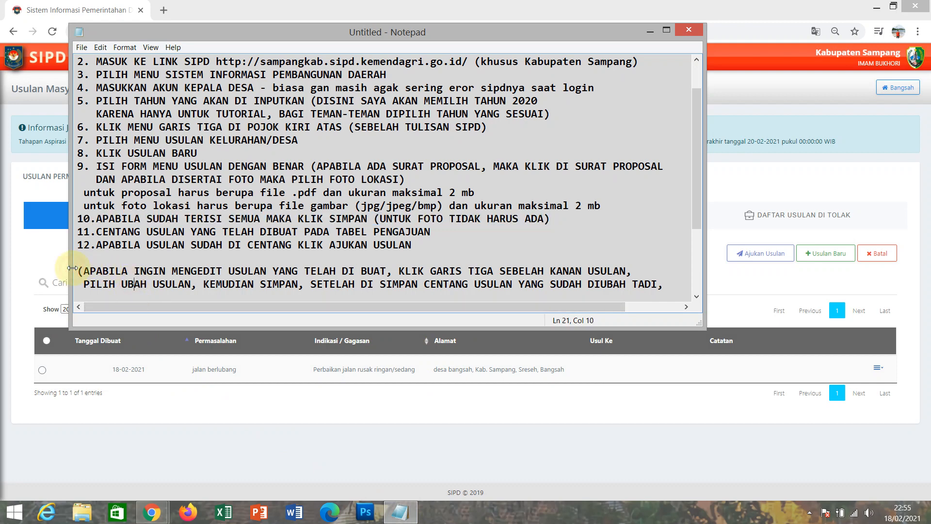
left_click_drag(78, 273, 654, 283)
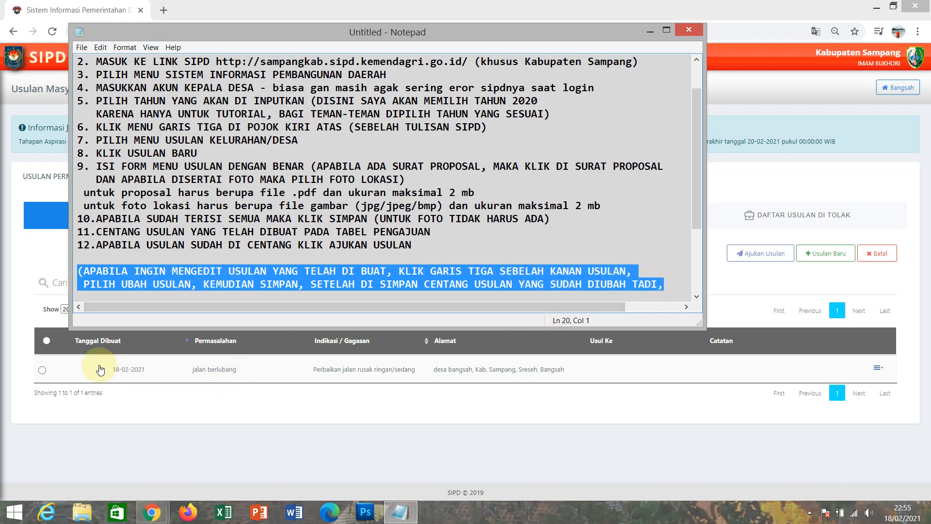
Step: In SIPD, tick the "jalan berlubang" proposal in the Pengajuan table and open it for editing with Ubah Usulan
left_click(42, 370)
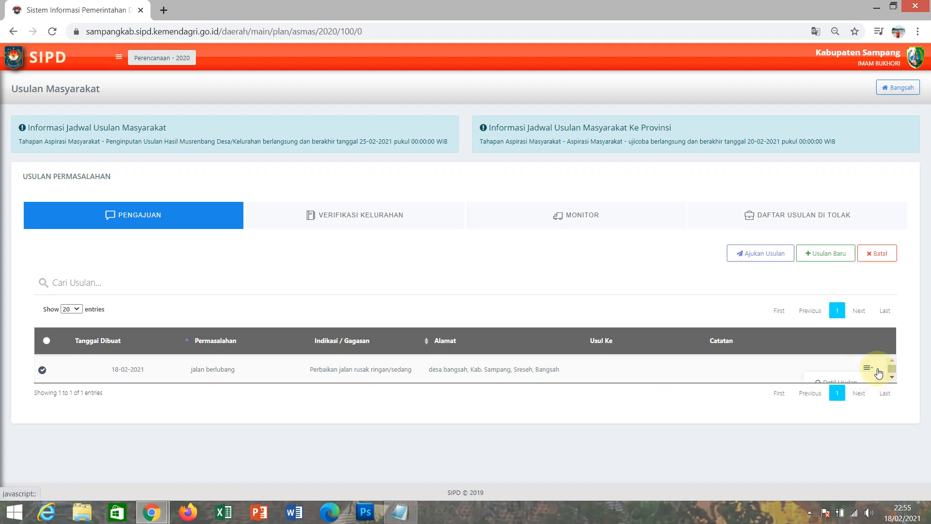
left_click(879, 372)
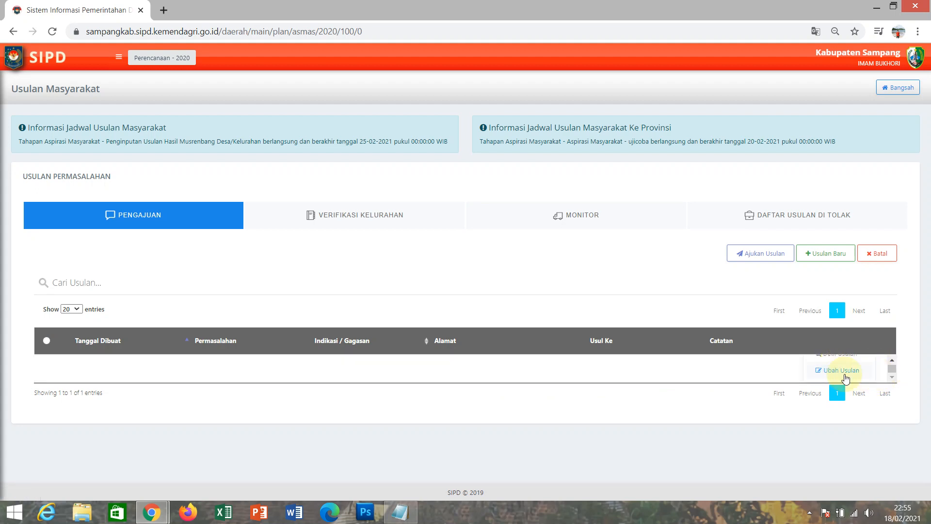
left_click(841, 370)
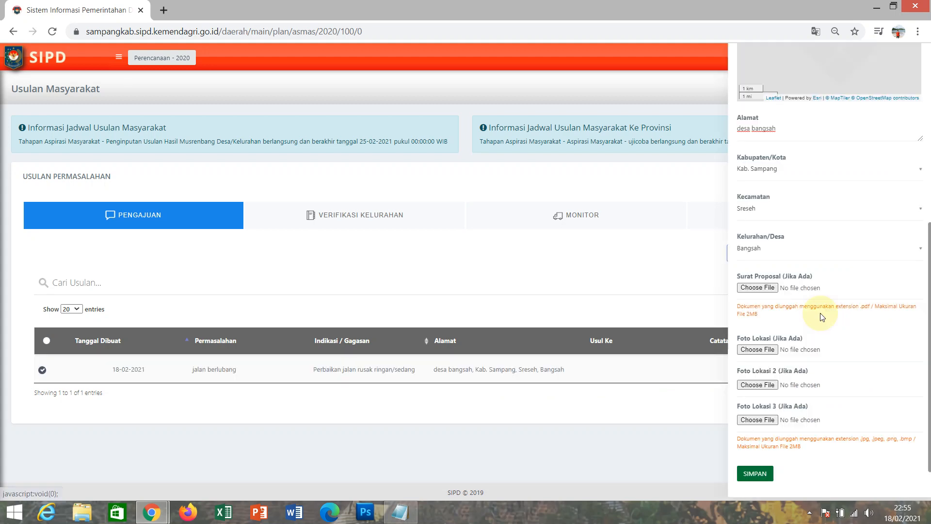
scroll(818, 219, "up", 3)
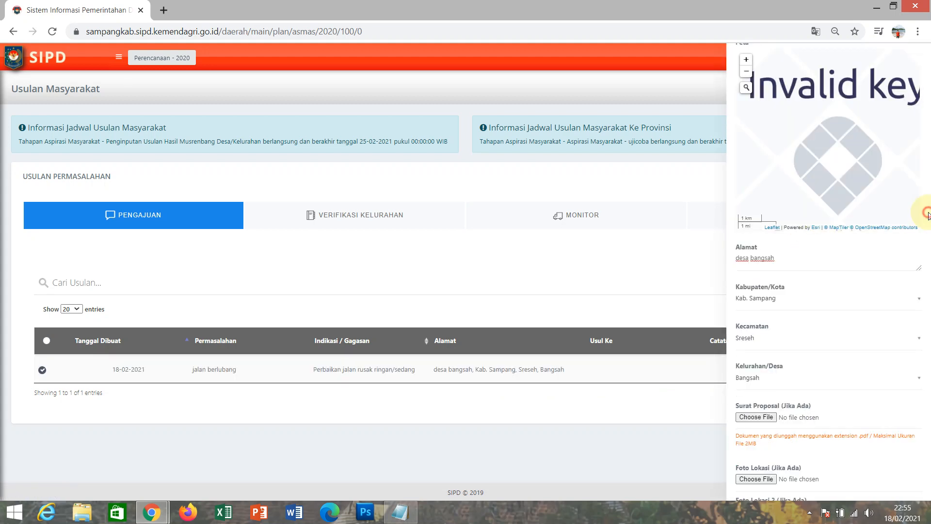
Step: Change the proposal's Alamat in the SIPD edit form to "desa bangsah 1"
scroll(926, 214, "up", 2)
scroll(853, 145, "up", 2)
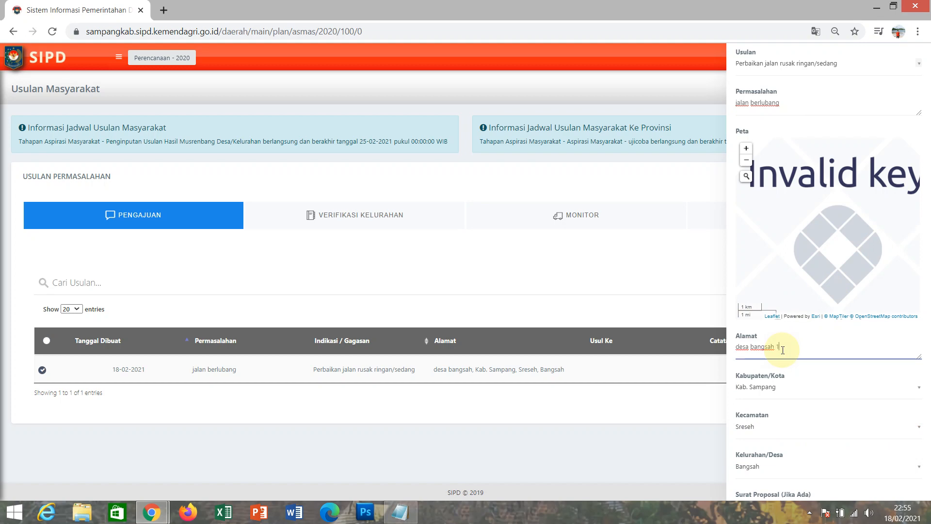
scroll(780, 351, "down", 4)
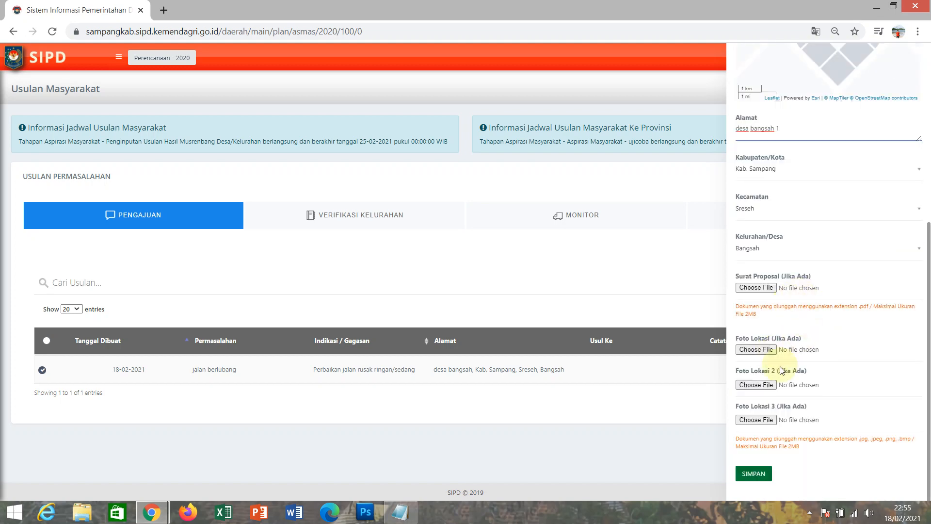
Step: Mark the "KEMUDIAN SIMPAN" instruction in the Notepad editing note and save the edited proposal in SIPD
left_click(400, 513)
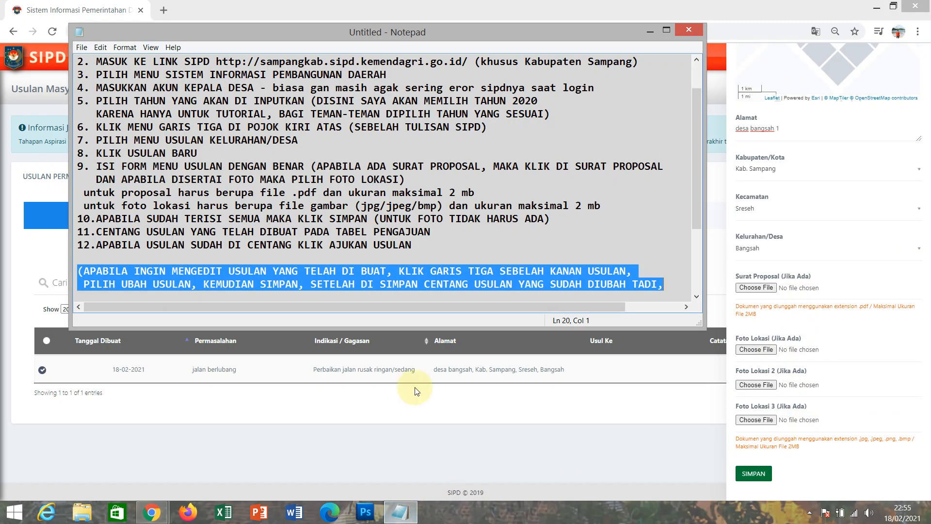
left_click_drag(310, 284, 358, 285)
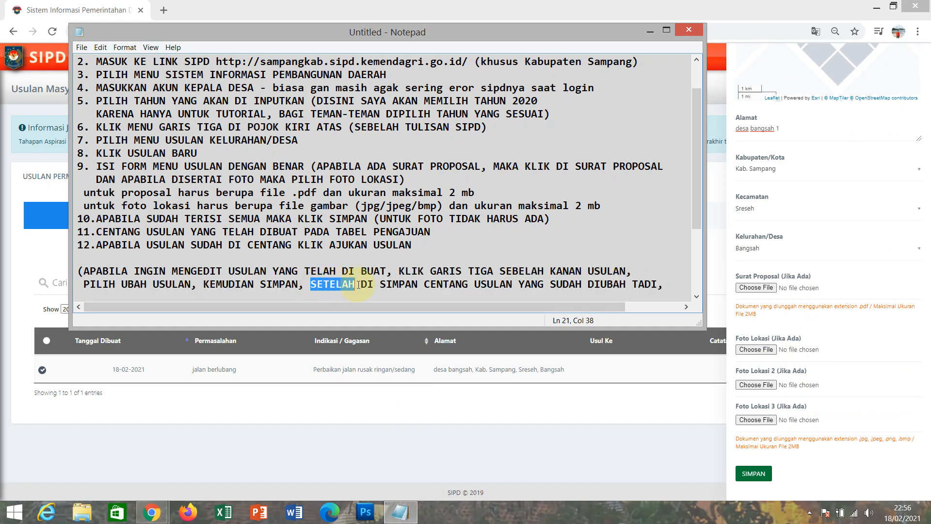
left_click_drag(203, 285, 300, 286)
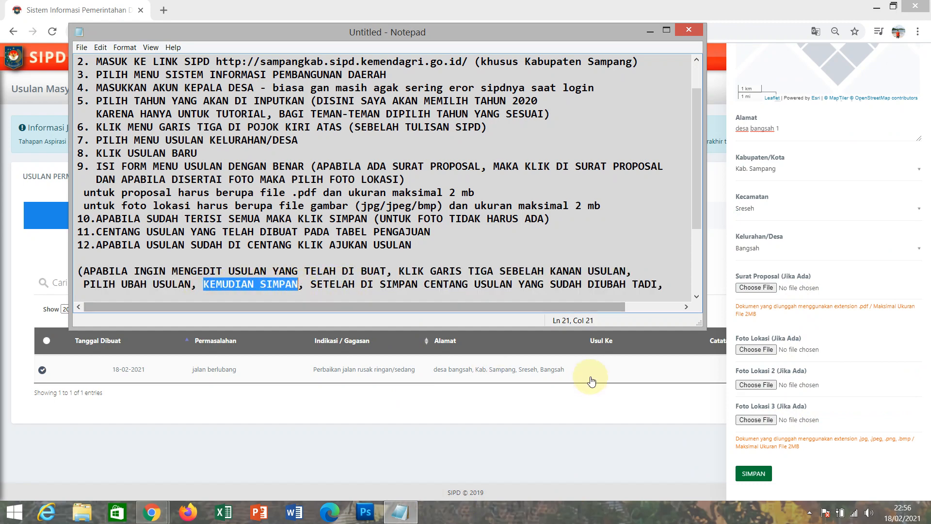
left_click(759, 476)
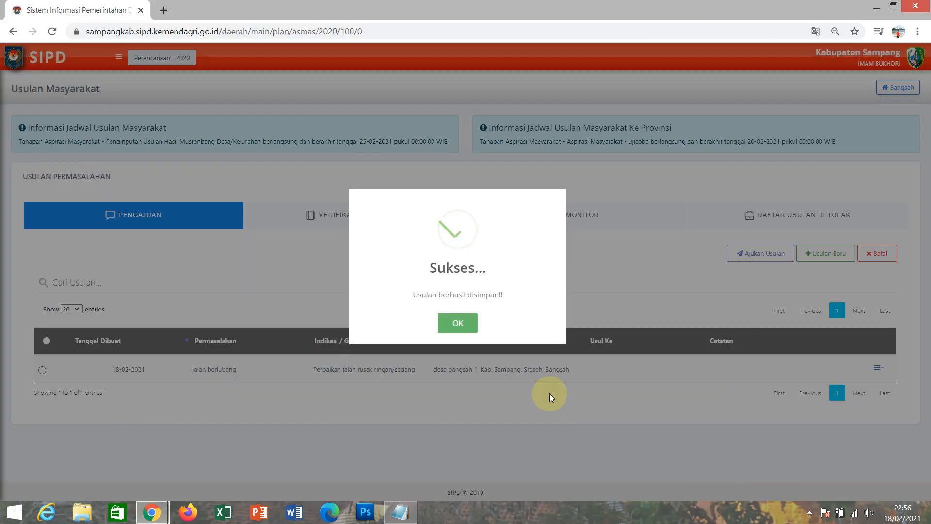
left_click(456, 325)
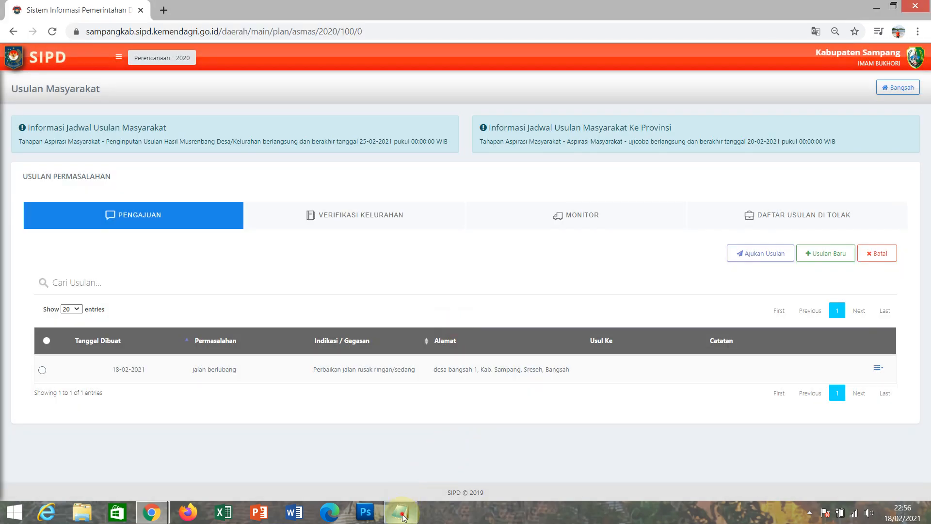
Step: Mark instructions 11 and 12 about ticking and submitting the proposal, one after the other, in the Notepad notes
left_click(400, 512)
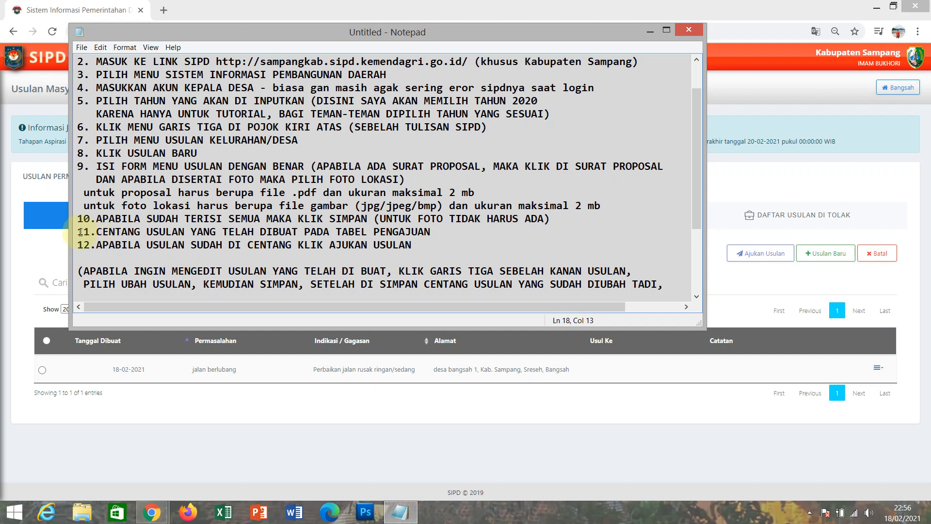
left_click_drag(77, 232, 430, 233)
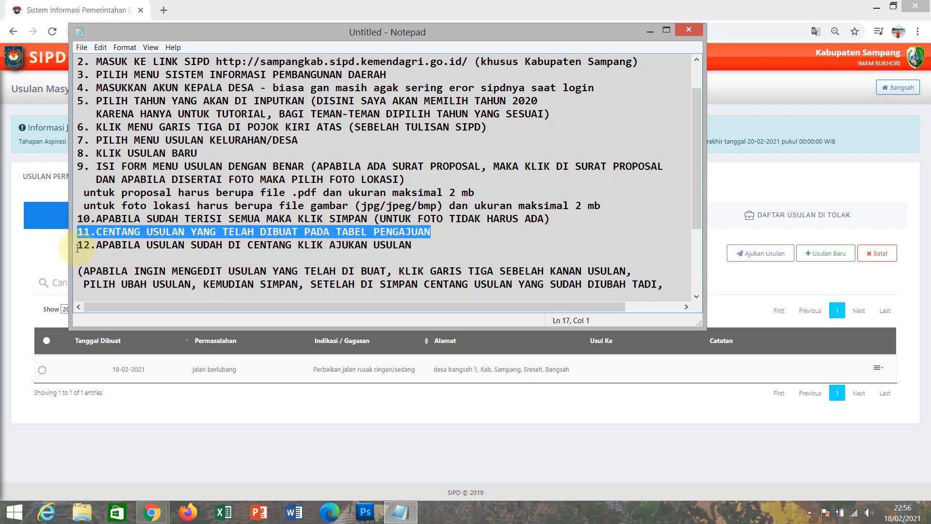
left_click_drag(77, 248, 416, 246)
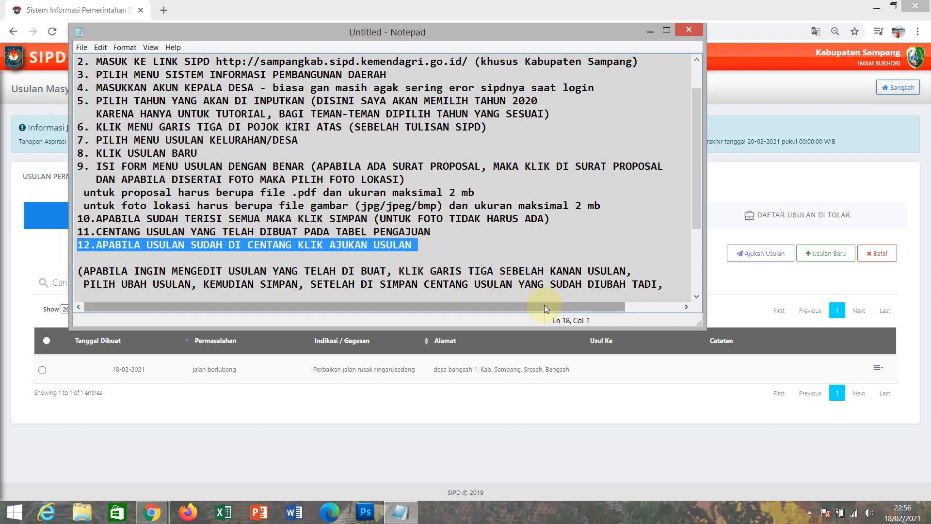
Step: In SIPD, tick the edited "jalan berlubang" proposal in the Pengajuan table and submit it with Ajukan Usulan, confirming the submission
left_click(42, 373)
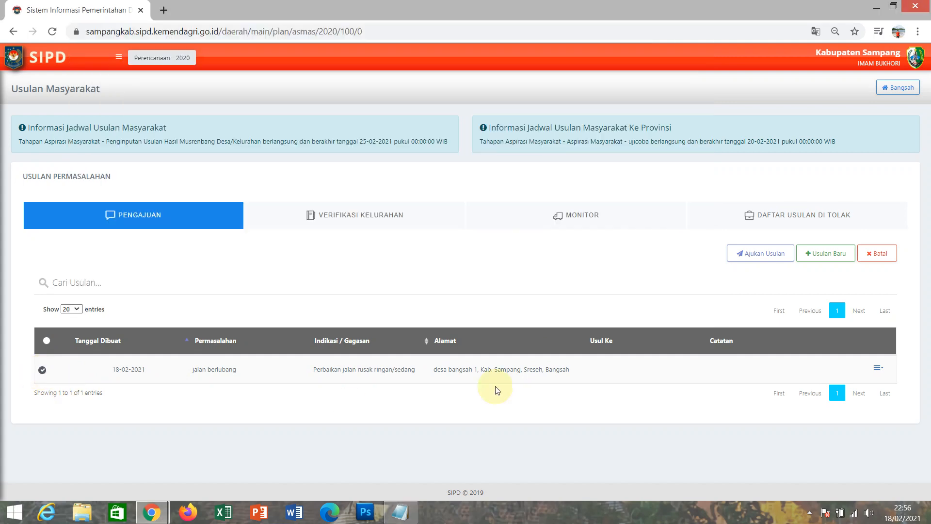
left_click(786, 257)
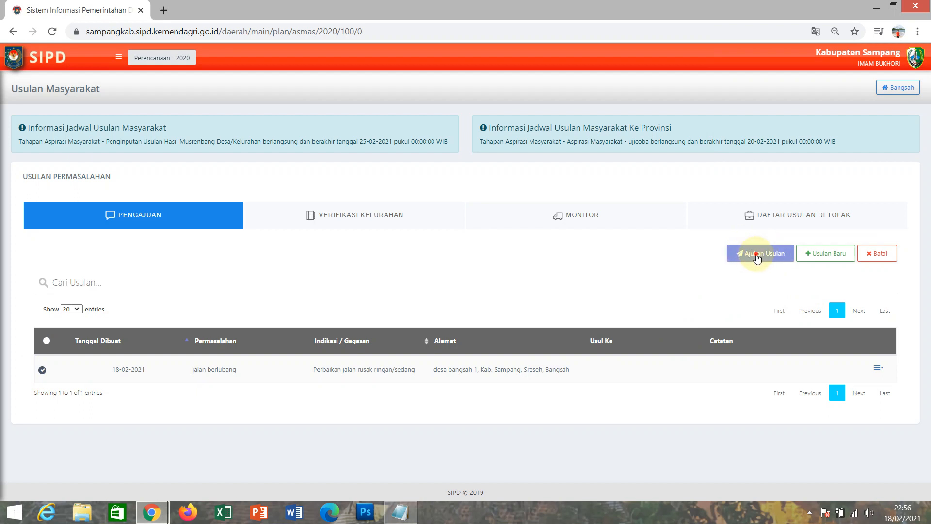
left_click(757, 257)
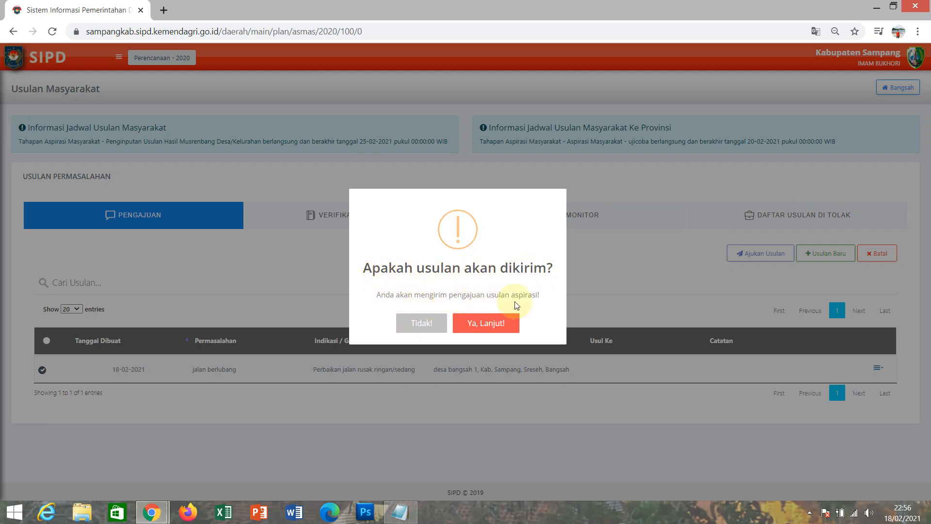
left_click(497, 333)
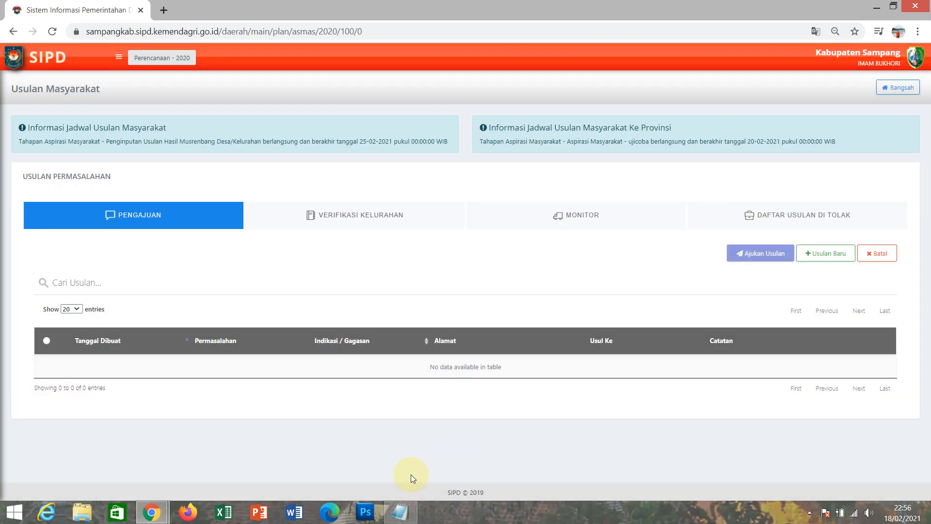
Step: Show the end of the Notepad notes and mark the closing line "SEMOGA BERMANFAAT"
left_click(400, 512)
scroll(388, 242, "down", 1)
scroll(388, 242, "down", 2)
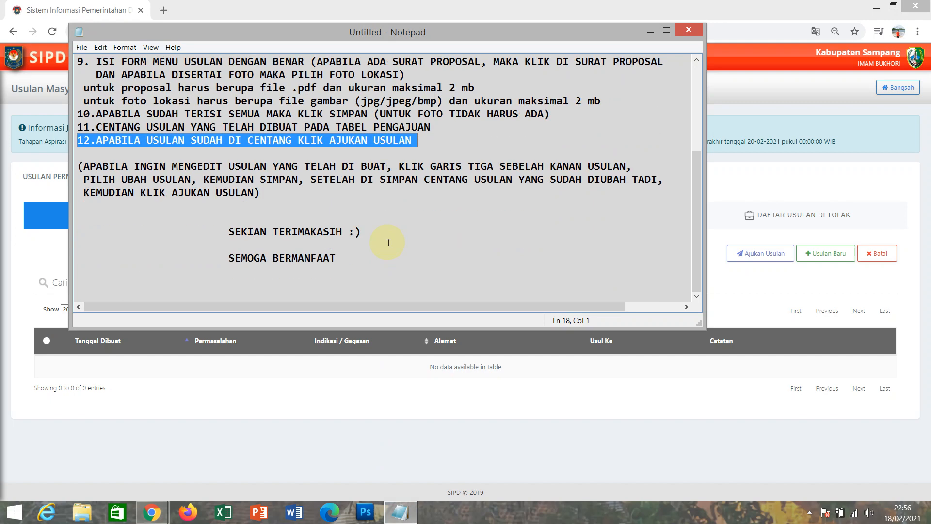
left_click_drag(226, 235, 345, 260)
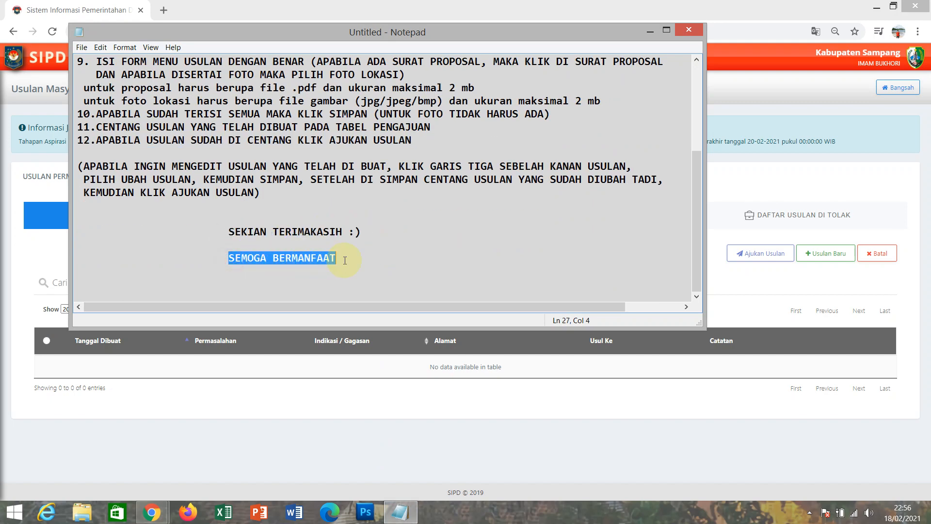